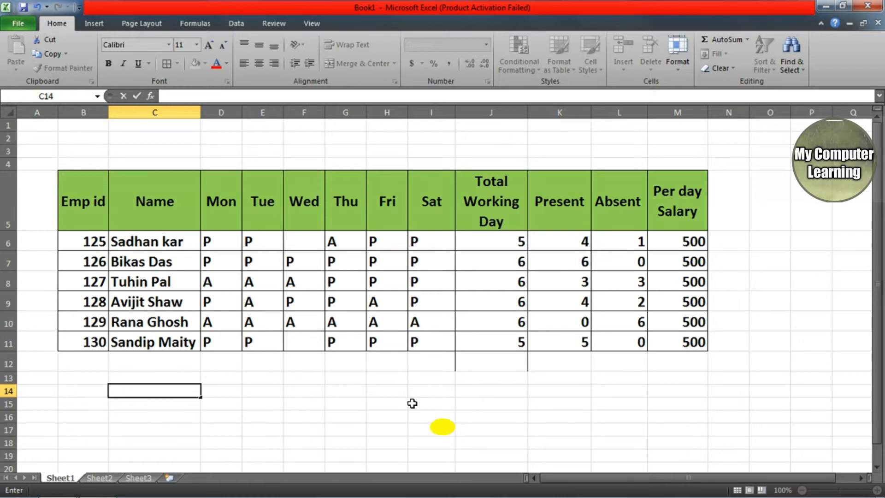
left_click(375, 391)
left_click(286, 403)
left_click(230, 401)
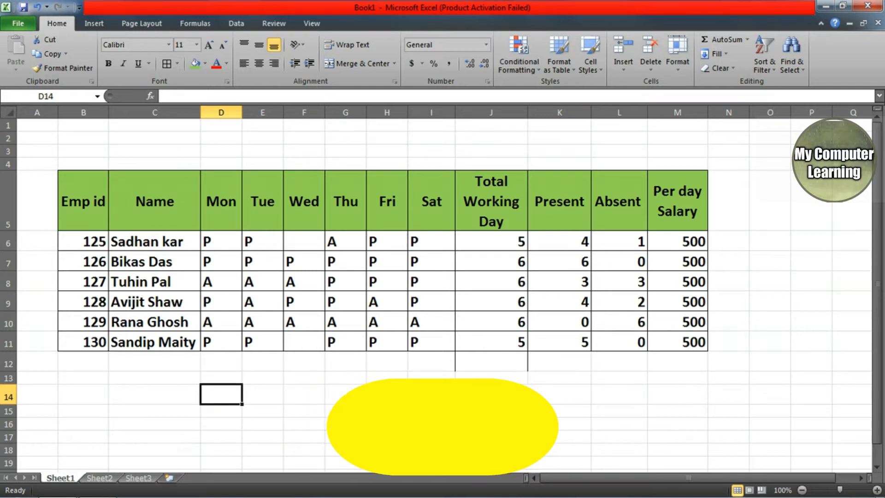
left_click(491, 411)
left_click(431, 396)
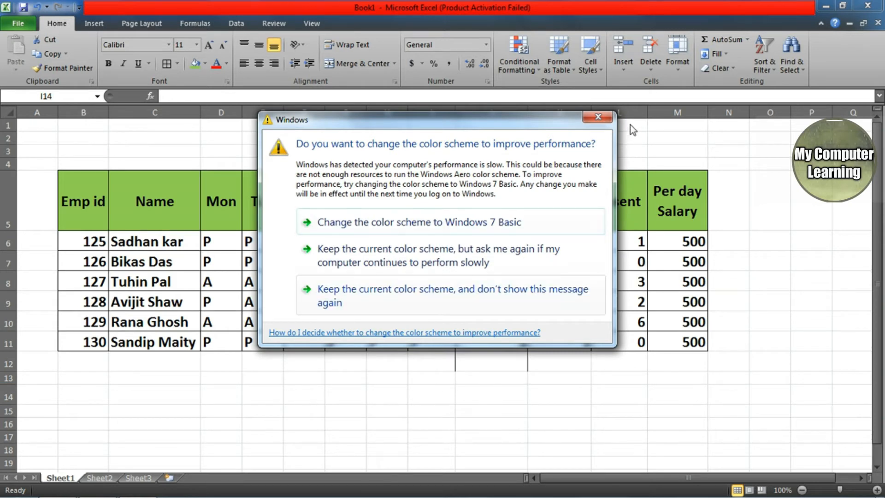
- Dismiss the Windows color scheme message without choosing any of its options
left_click(598, 117)
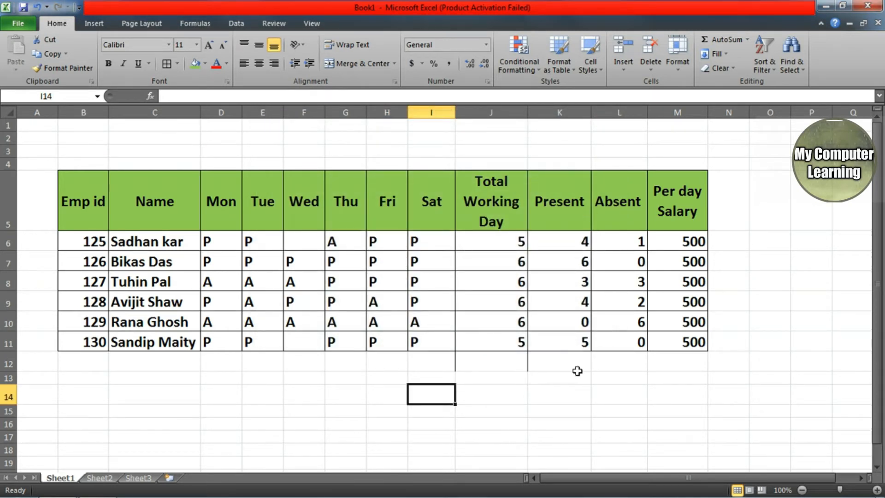
left_click(510, 350)
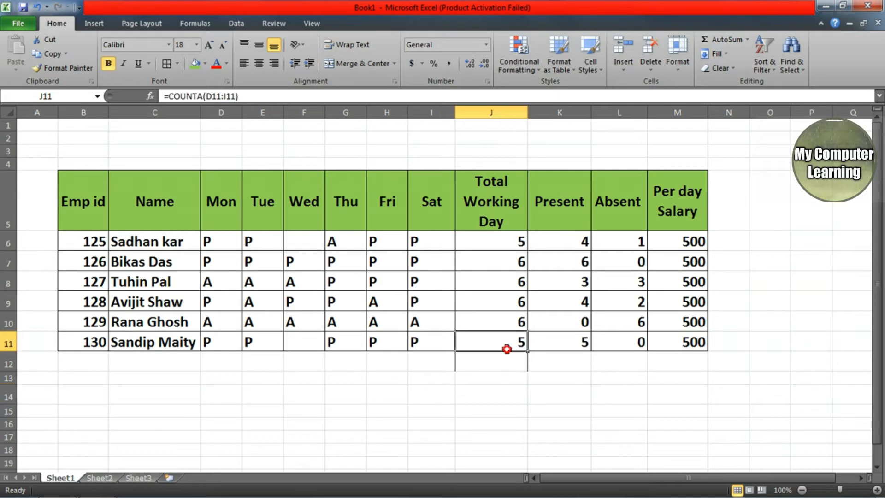
left_click(514, 389)
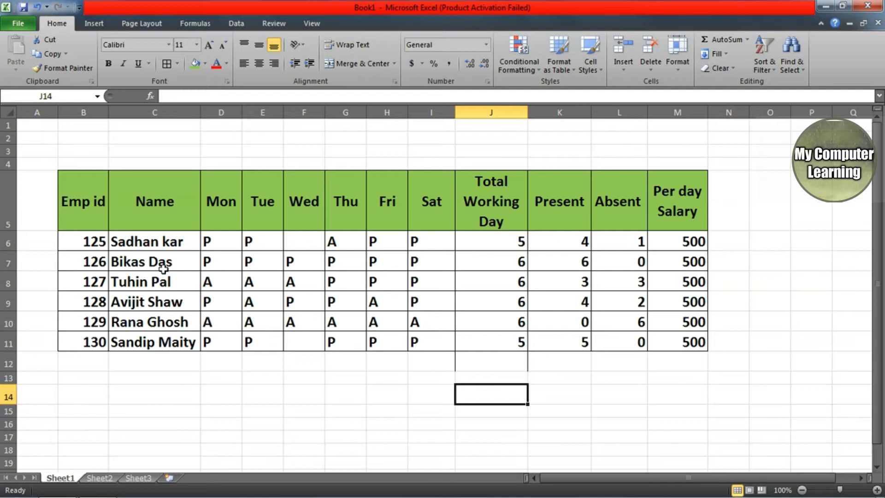
- Examine the attendance table's weekday entries and its Present, Absent and Total Working Day columns
left_click(139, 242)
left_click(228, 234)
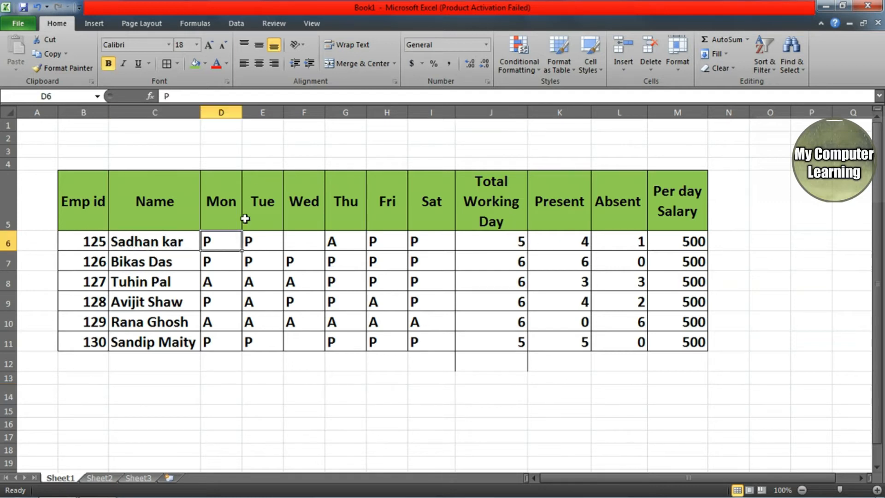
left_click(424, 202)
left_click(217, 193)
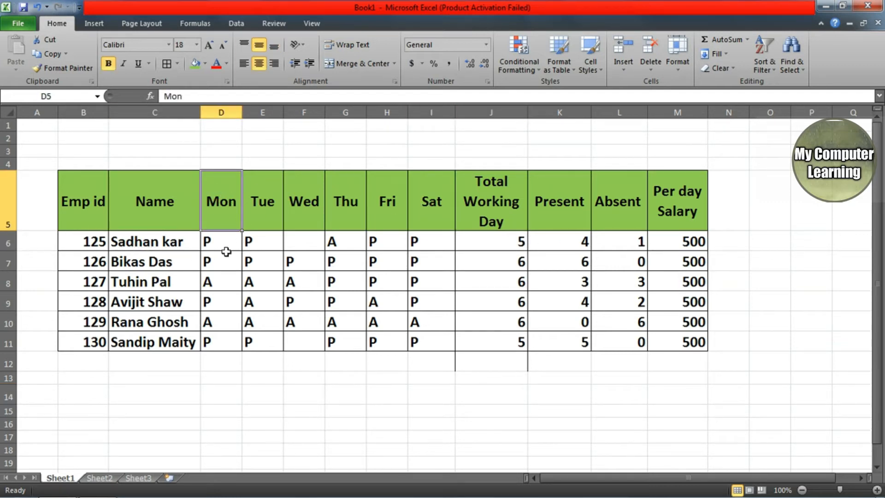
left_click(222, 247)
left_click(565, 211)
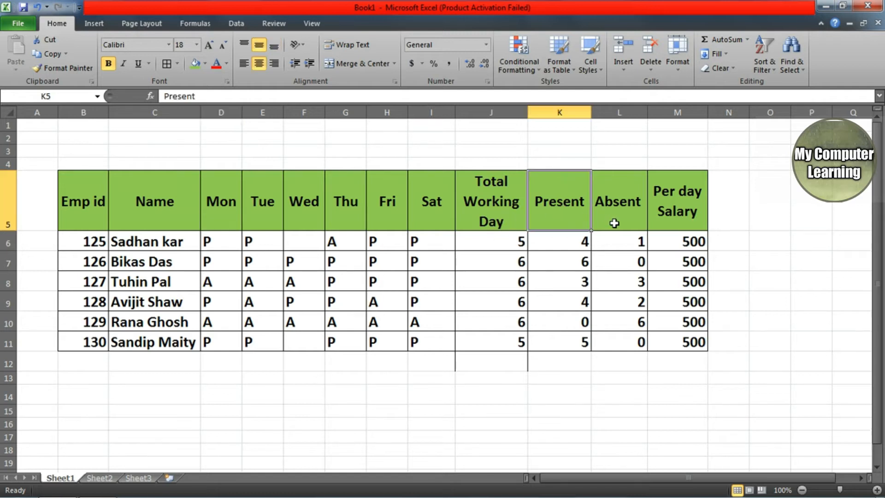
left_click(614, 223)
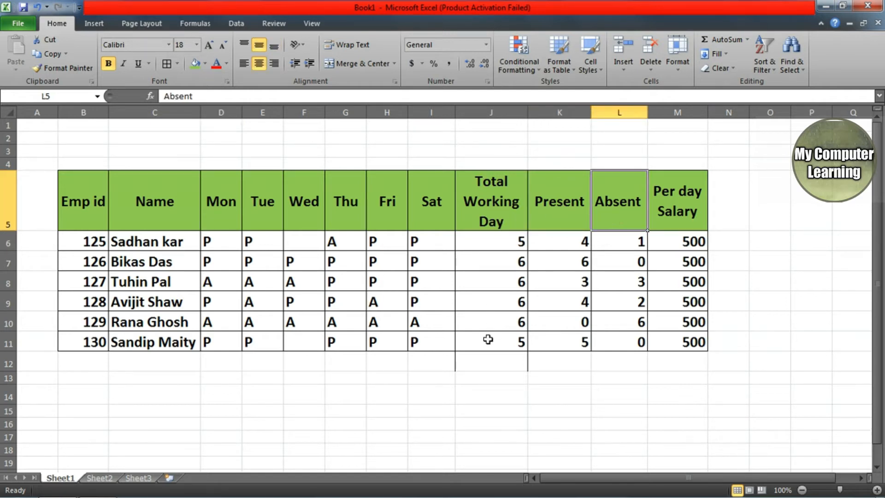
left_click(489, 245)
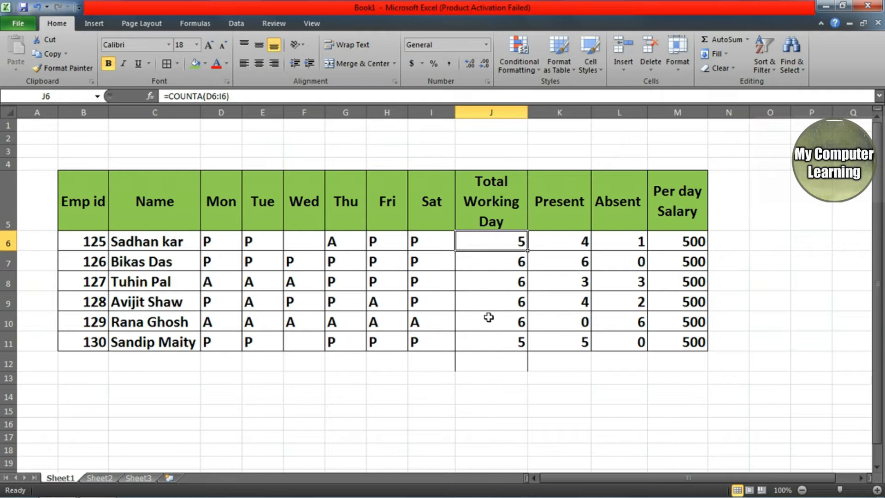
left_click(489, 365)
left_click(488, 245)
left_click(478, 390)
left_click(447, 364)
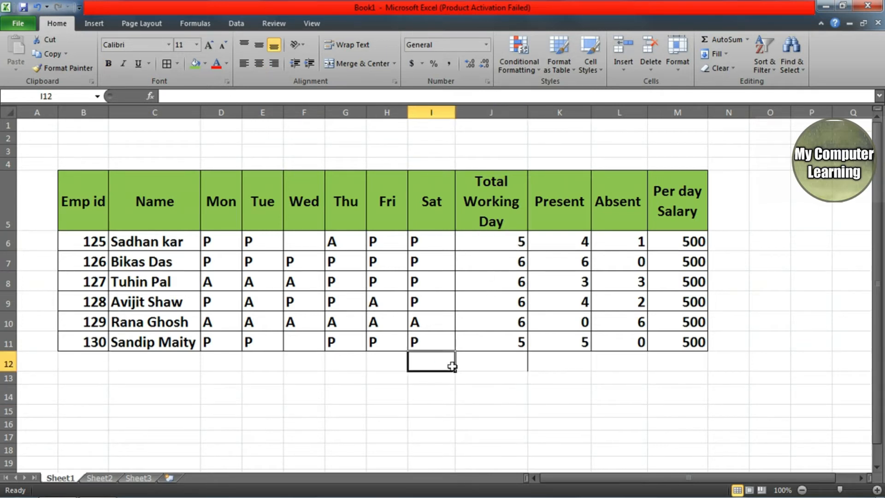
left_click(469, 368)
left_click(467, 393)
left_click(444, 361)
left_click(486, 366)
left_click(483, 386)
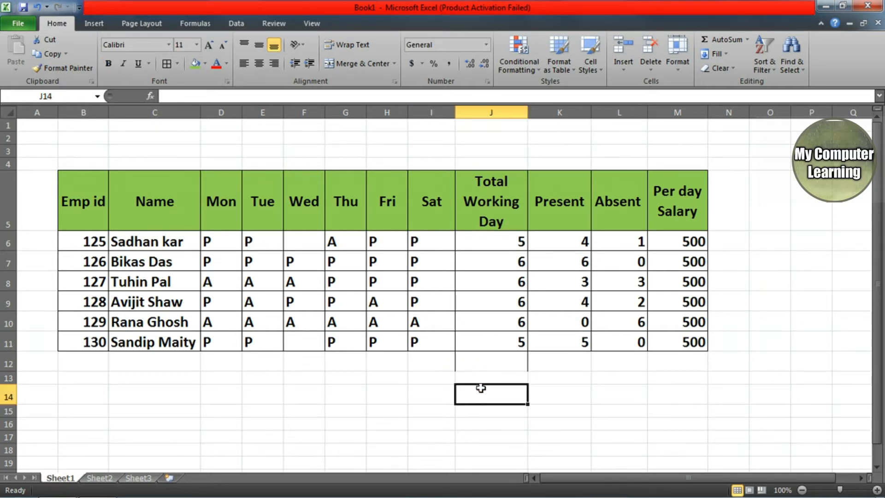
left_click(489, 366)
- Set the font size of the empty cells C13:J16 below the table to 18
left_click_drag(196, 376, 516, 426)
left_click(188, 45)
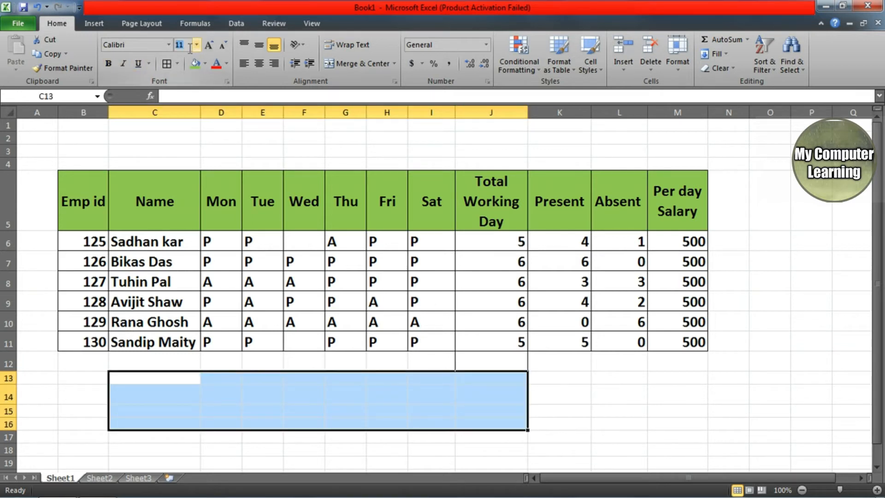
key("Return")
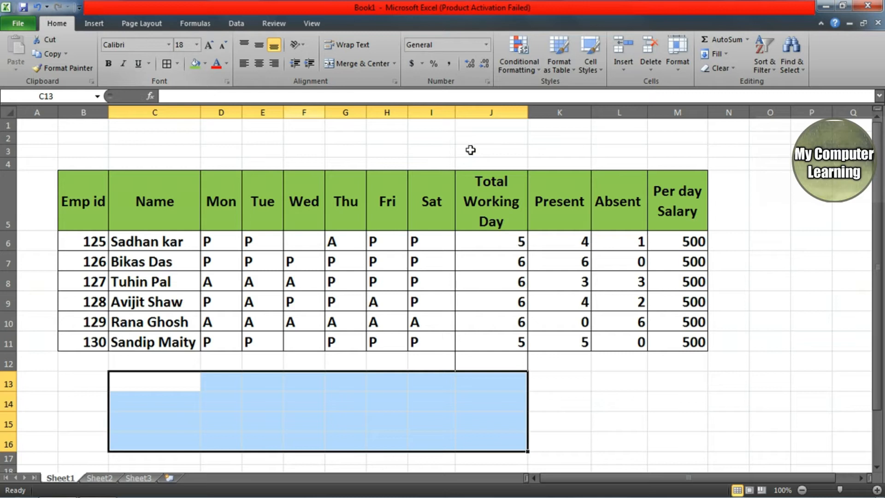
- Enter the formula =COUNT(H6:H11) in cell H13 to count the Friday attendance entries
left_click(491, 248)
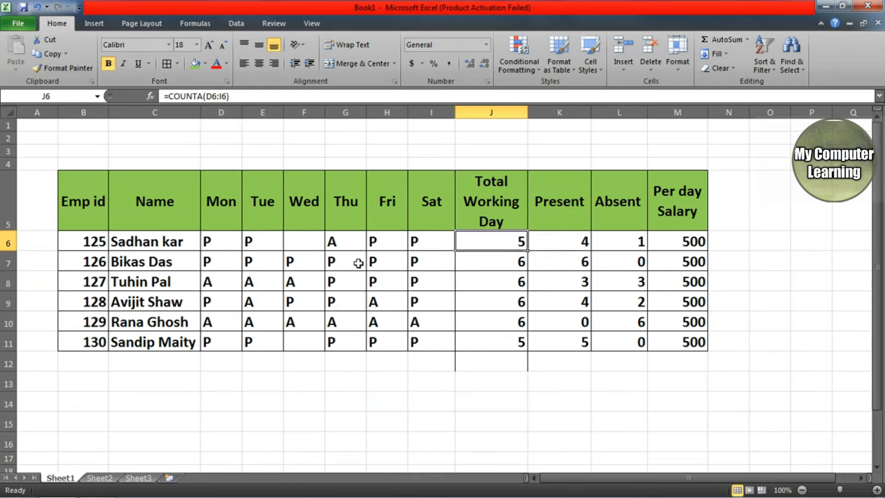
left_click(388, 378)
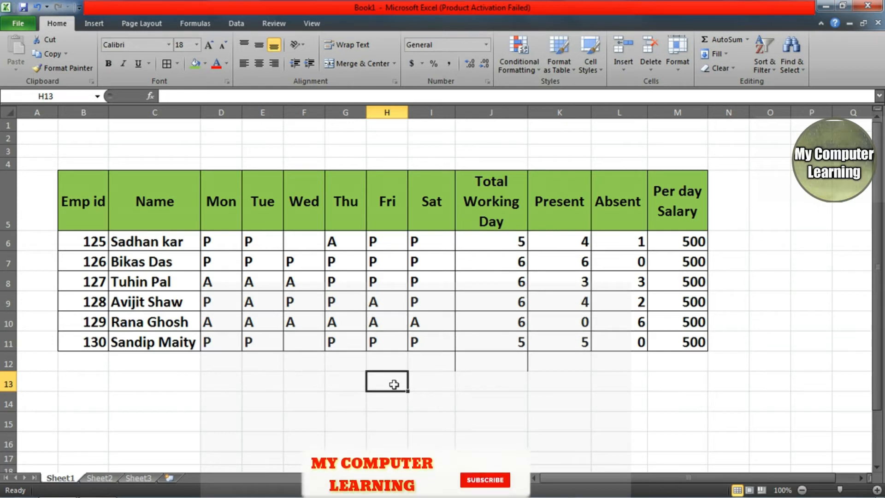
type("=CO")
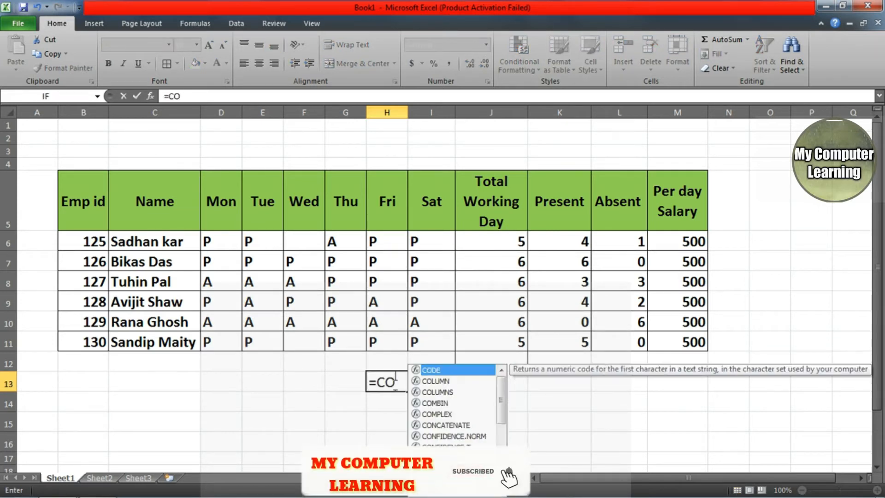
type("UNT")
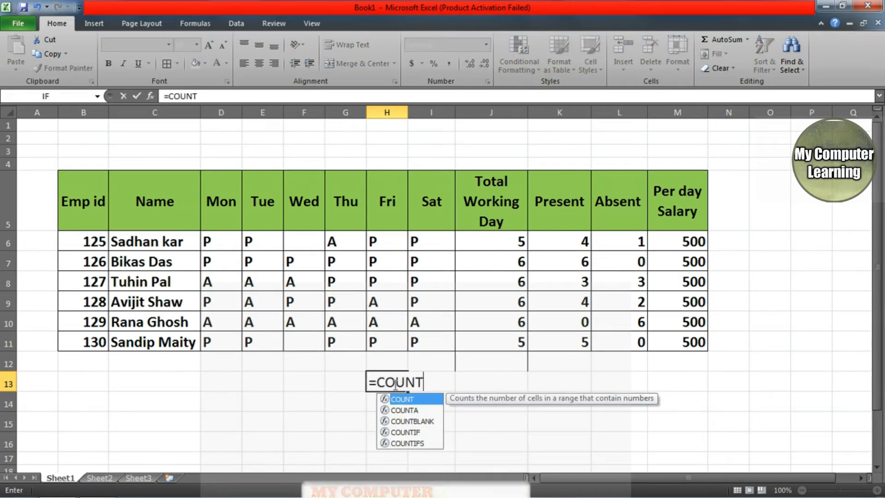
type("(")
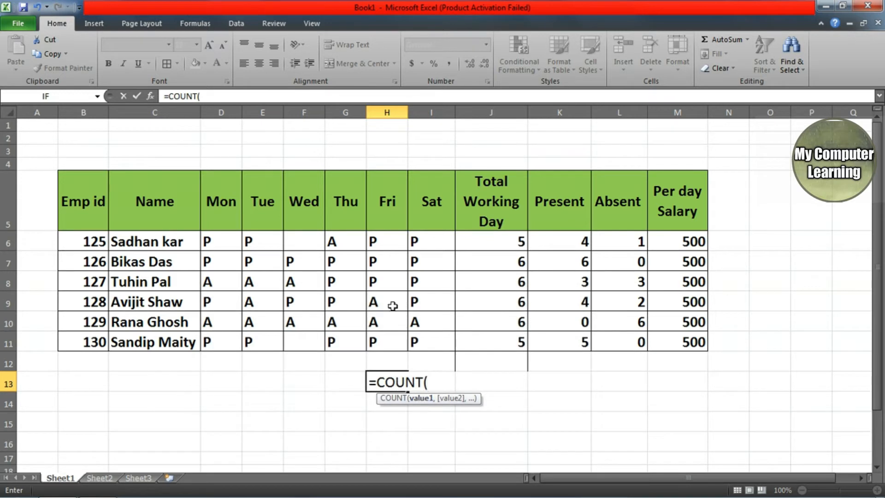
left_click(383, 237)
left_click_drag(383, 259, 386, 340)
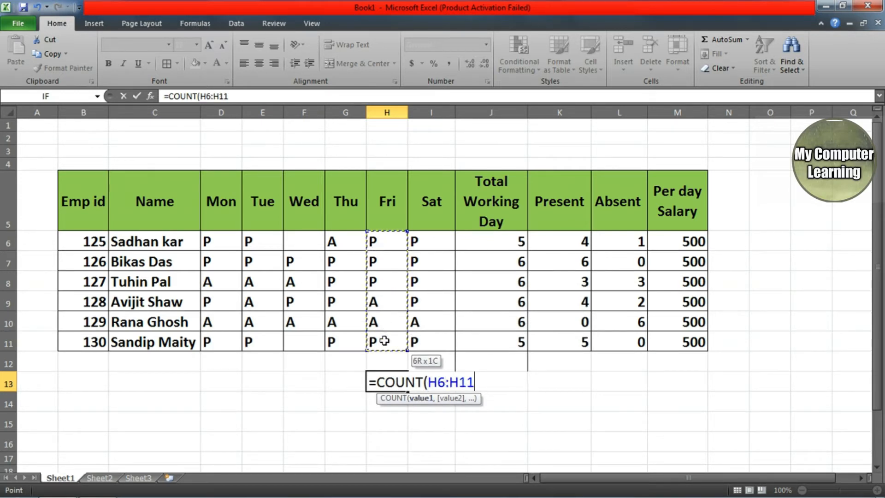
type(")")
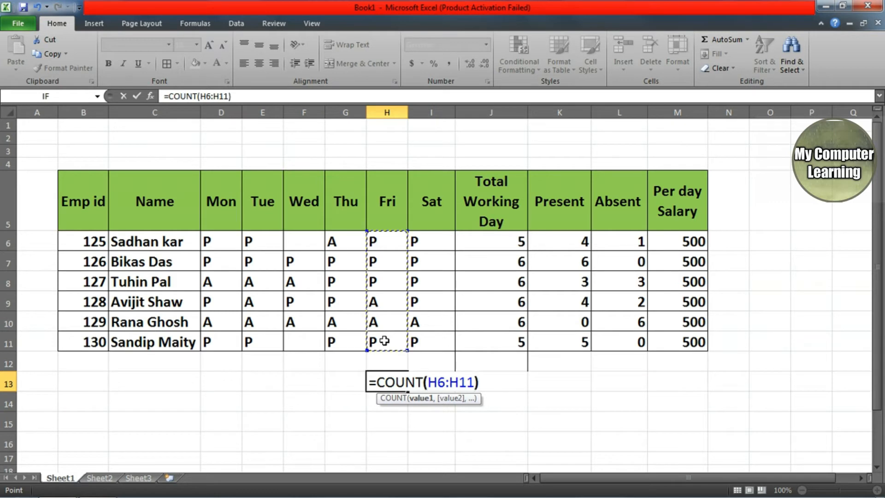
key("Return")
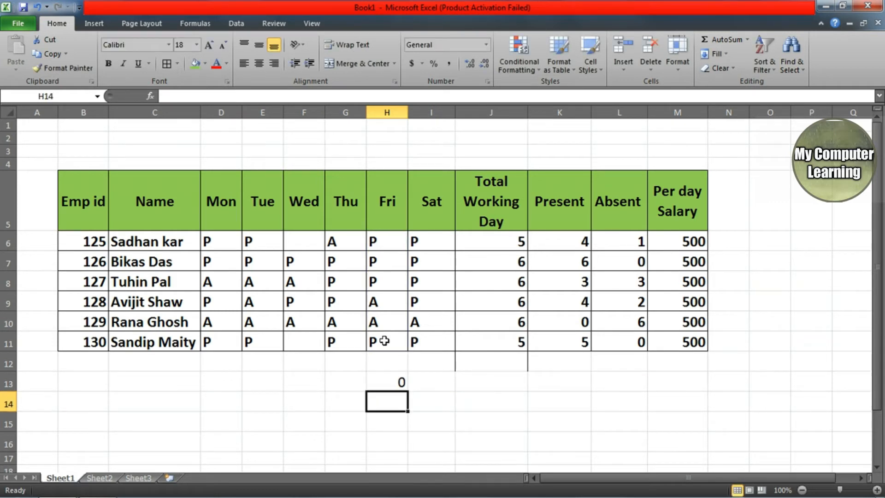
- Check the count formula in H13 against the Friday attendance entries in H6:H11
left_click(389, 382)
left_click_drag(379, 239, 384, 342)
left_click_drag(390, 239, 390, 341)
left_click(392, 381)
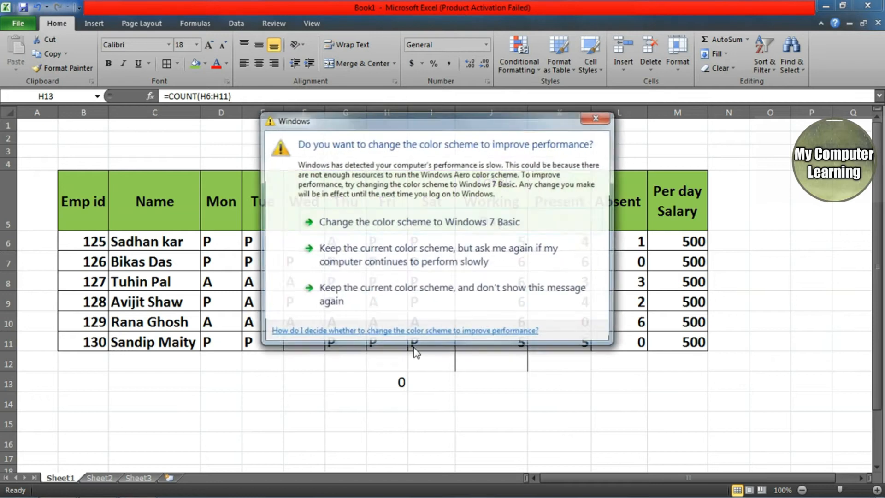
- Close the reappearing Windows color scheme message without changing the scheme
left_click(597, 118)
left_click(414, 274)
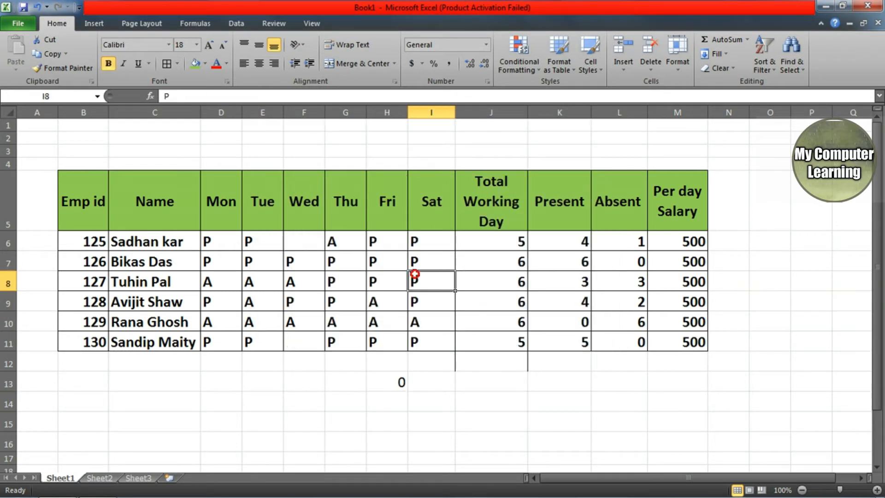
- Enter the formula =COUNT(J6:J11) in cell J13 to count the Total Working Day values
left_click(505, 373)
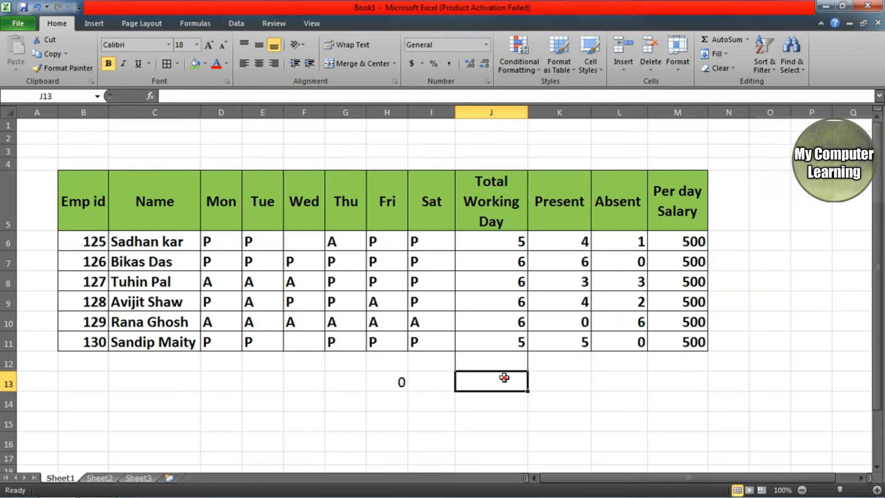
left_click_drag(495, 246, 496, 339)
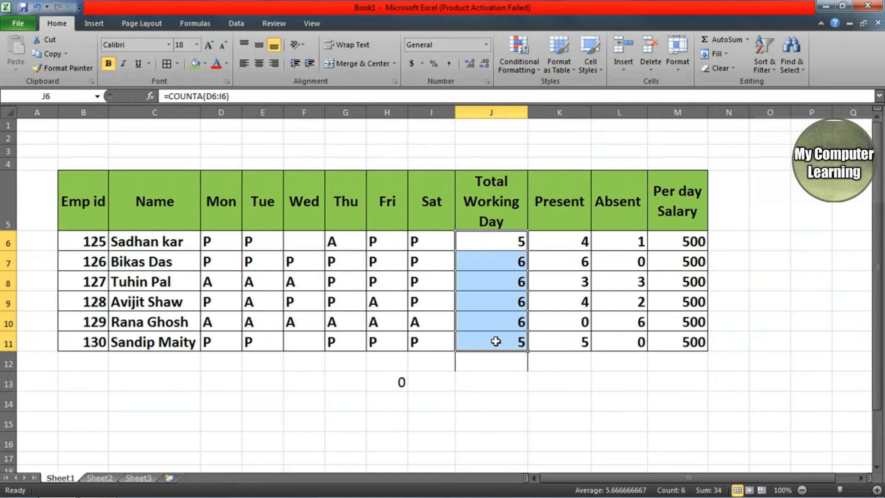
left_click(501, 381)
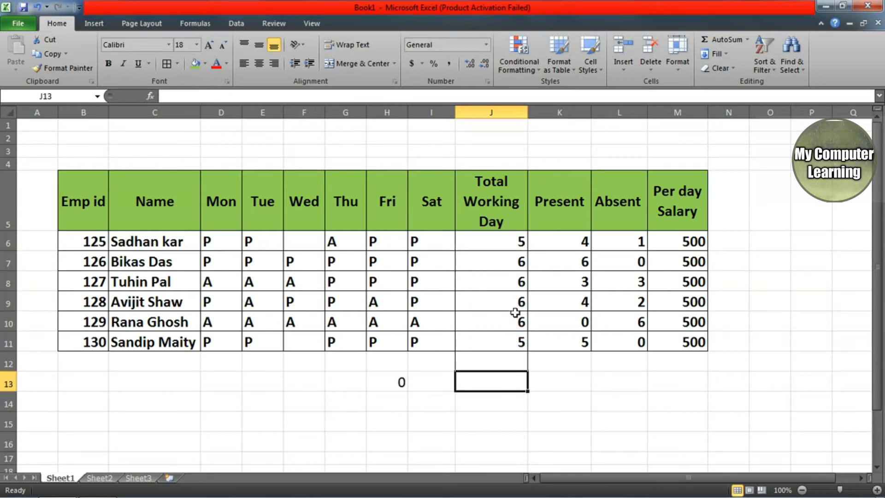
type("=COUNT")
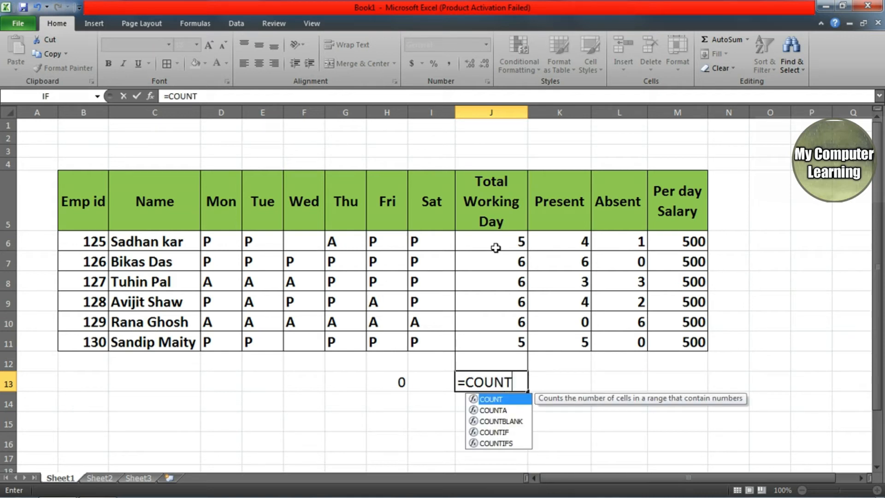
type("(")
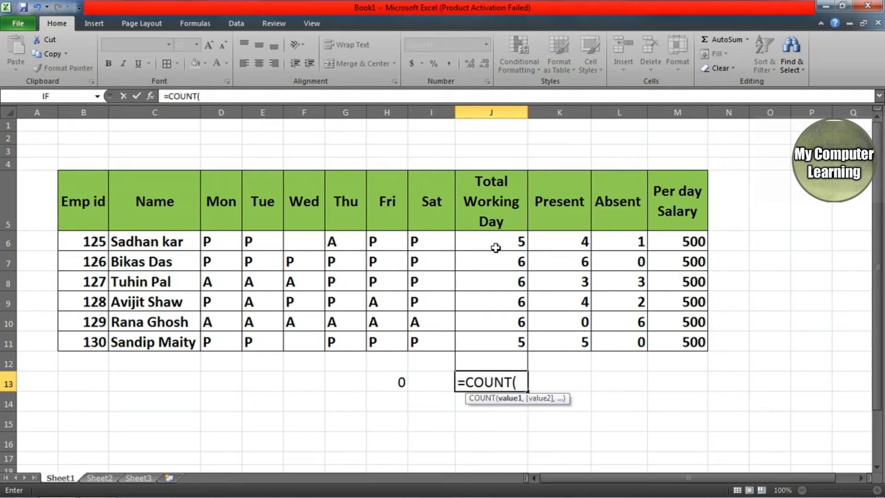
left_click_drag(497, 243, 497, 337)
type(")")
key("Return")
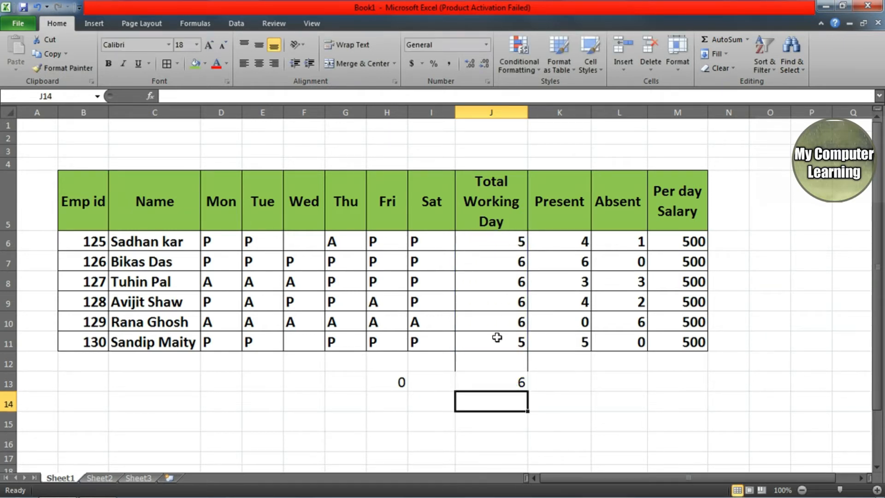
- Compare the COUNT formulas in J13 and H13 and the ranges they refer to
left_click_drag(494, 247, 496, 336)
left_click(503, 386)
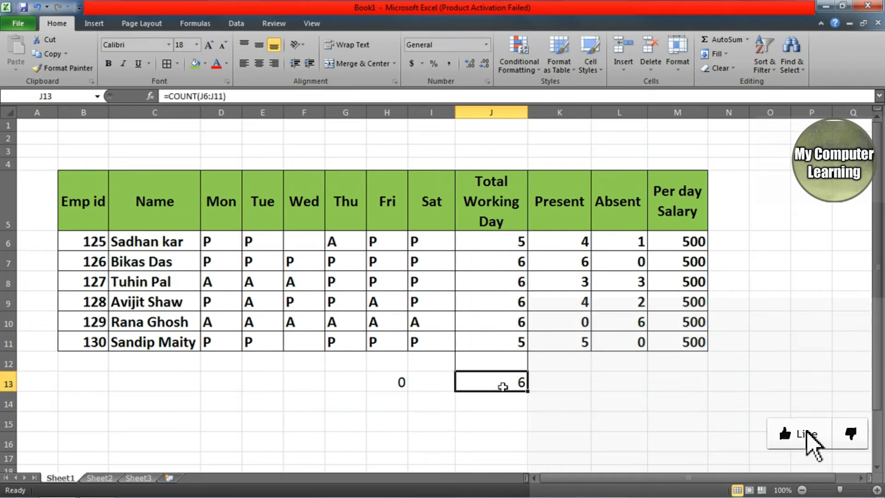
double_click(503, 386)
left_click(510, 410)
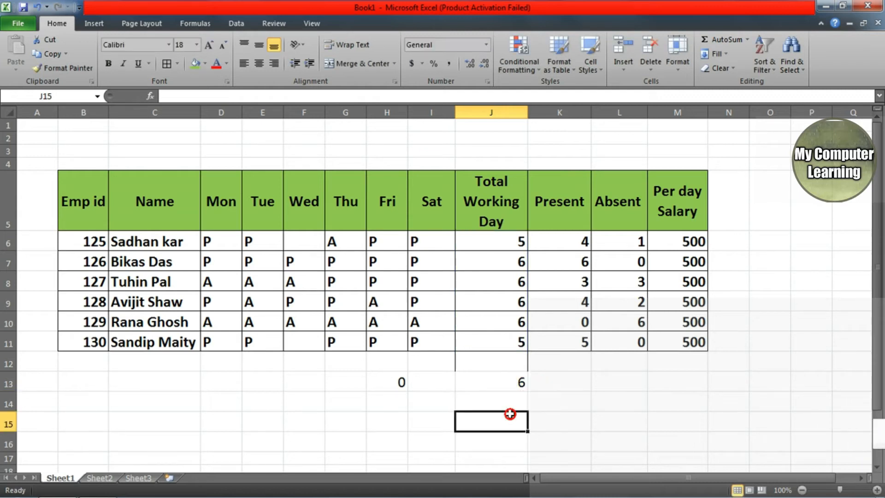
double_click(395, 381)
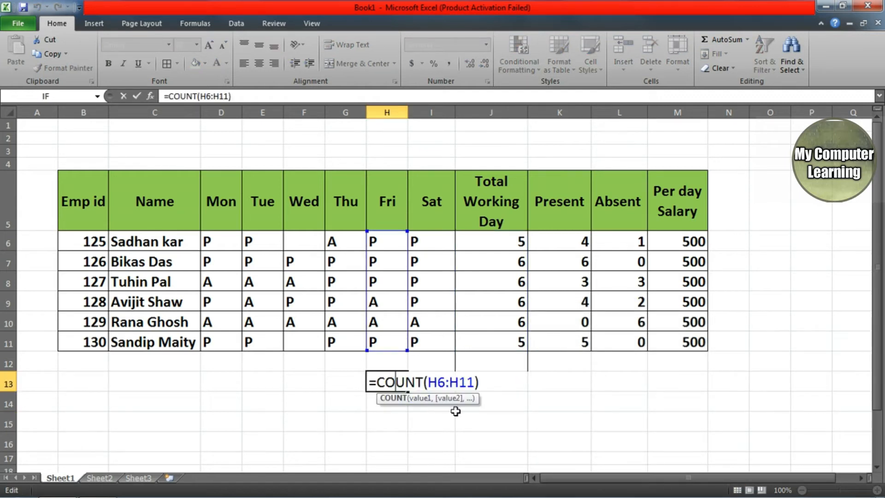
left_click(469, 421)
left_click(389, 375)
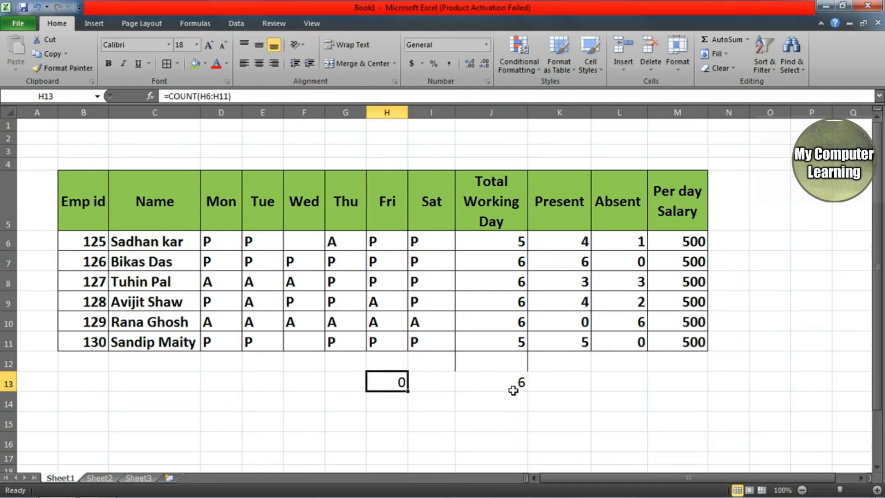
left_click(510, 381)
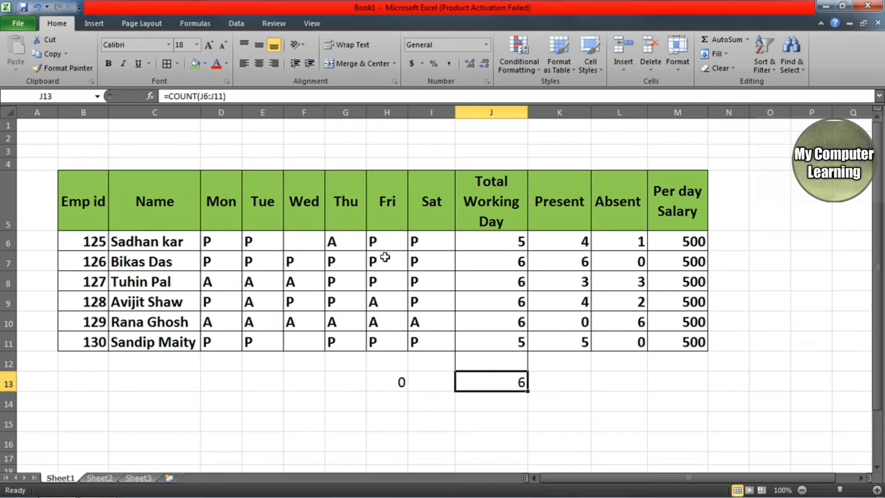
- Compare the text entries in the Friday column with the numeric Total Working Day values and their counts in H13 and J13
left_click(386, 243)
left_click(387, 329)
left_click(382, 259)
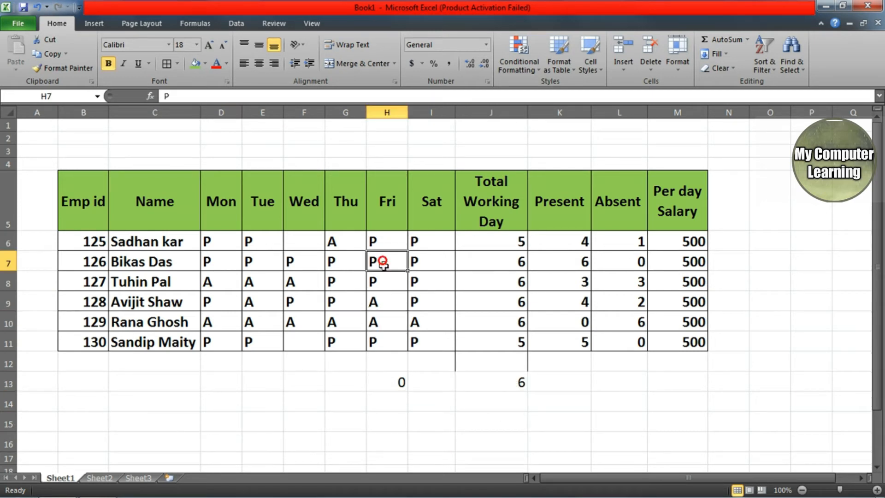
left_click(493, 245)
left_click(488, 303)
left_click(495, 341)
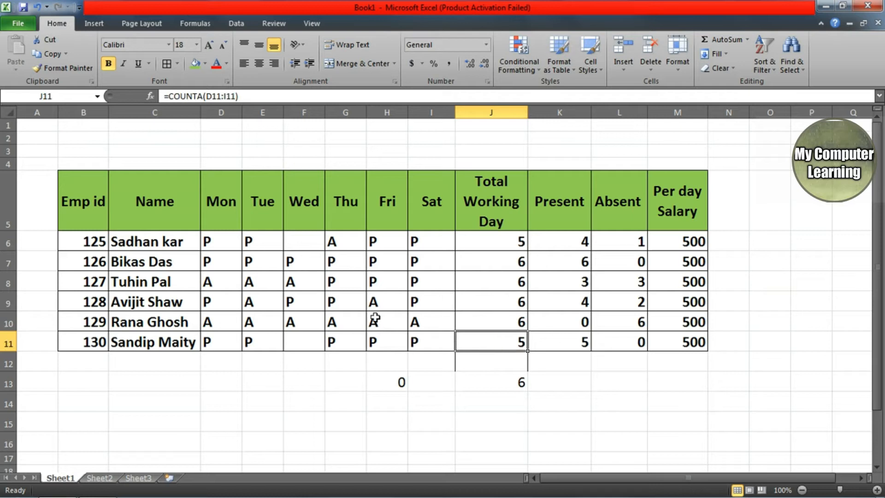
left_click(390, 374)
left_click(516, 376)
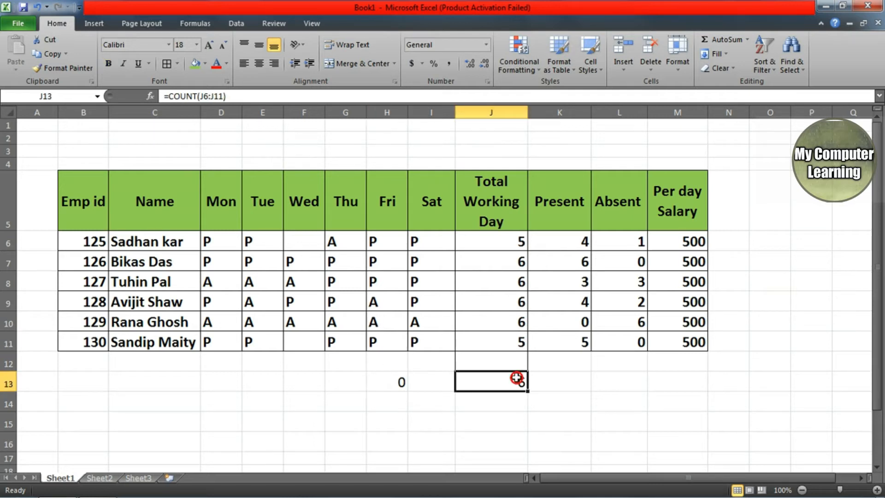
left_click(389, 278)
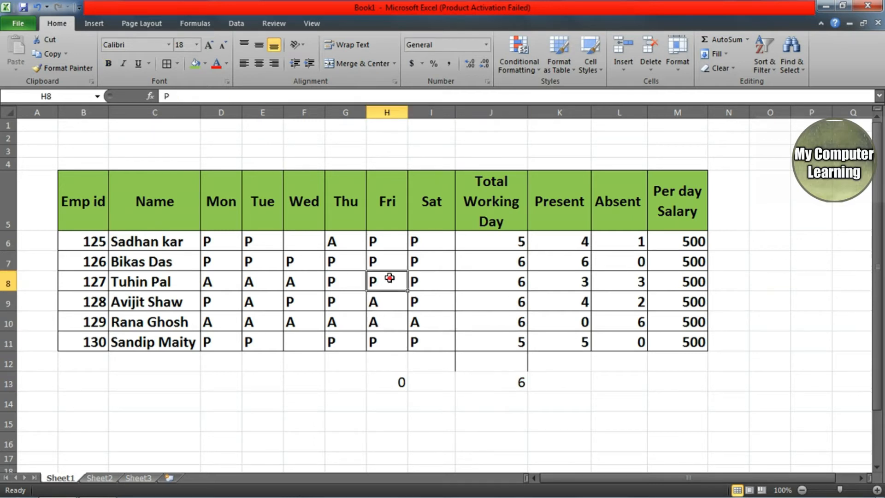
left_click(382, 241)
left_click(489, 289)
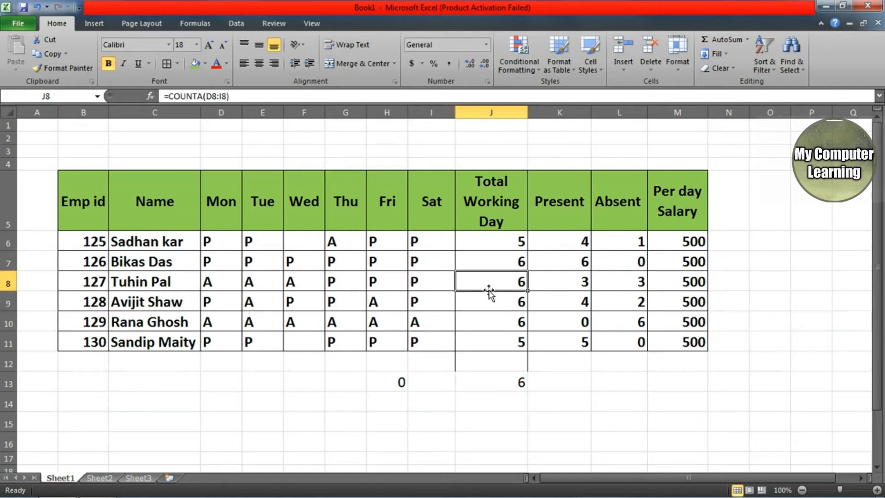
left_click(396, 271)
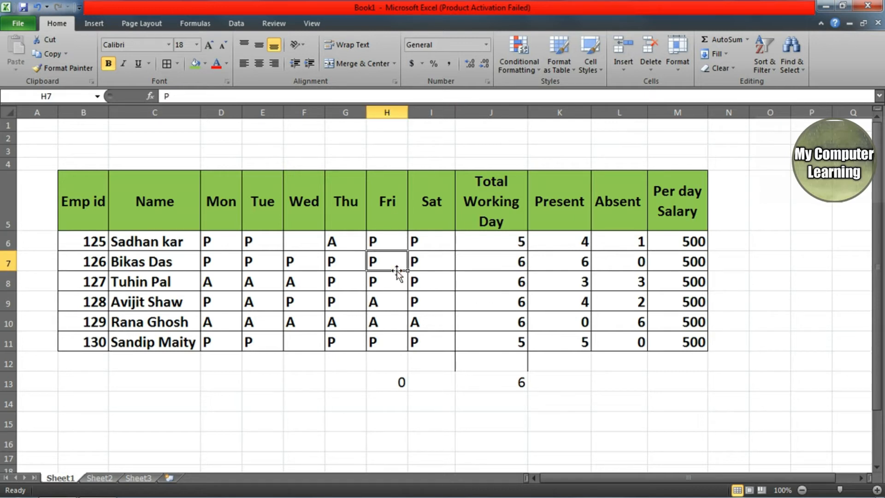
- Clear the count formulas from cells H13:J13 below the table
left_click(512, 348)
left_click_drag(393, 383, 485, 390)
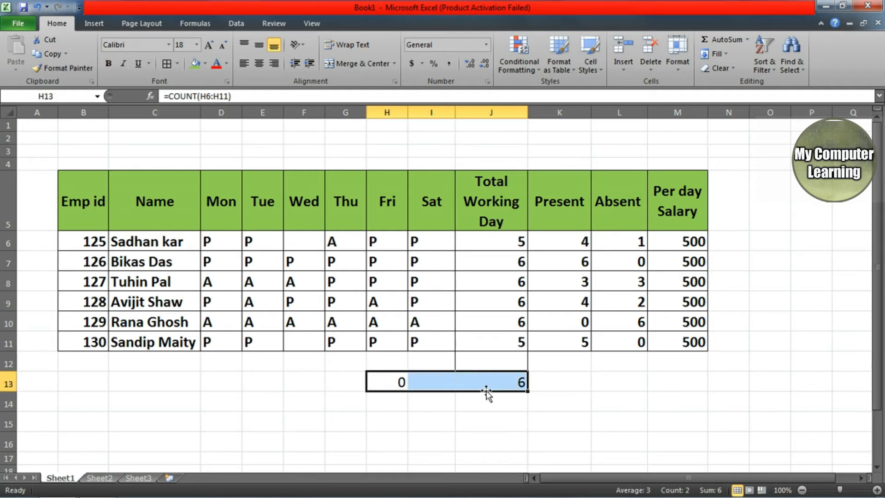
key("Delete")
- Count the Total Working Day values in J13 with =COUNT(J6:J11), and clear the cell again
left_click(507, 387)
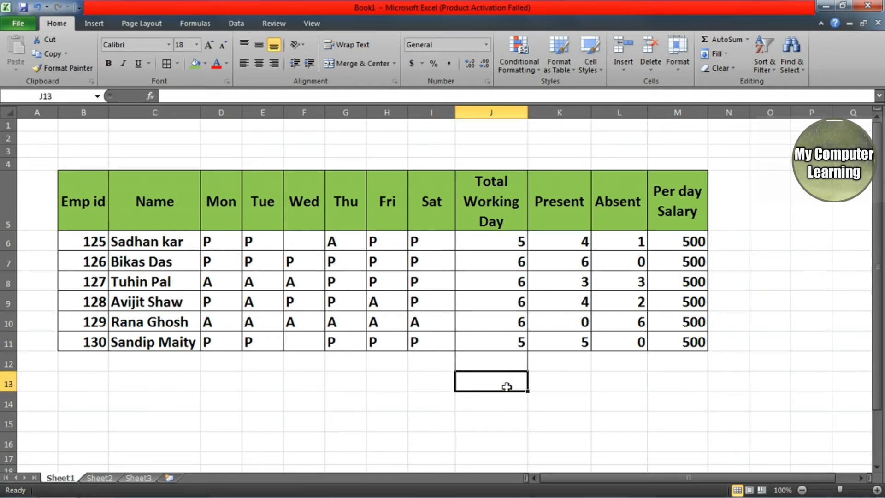
type("=COUNT")
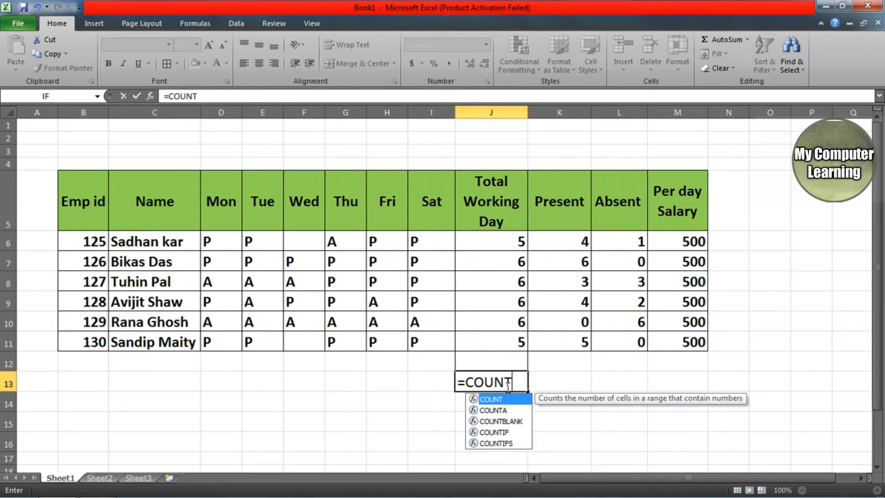
type("(")
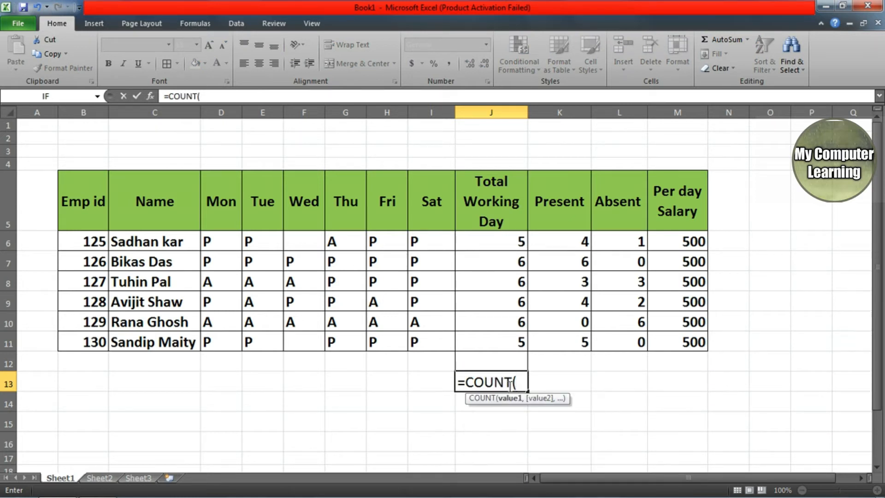
left_click_drag(505, 244, 507, 333)
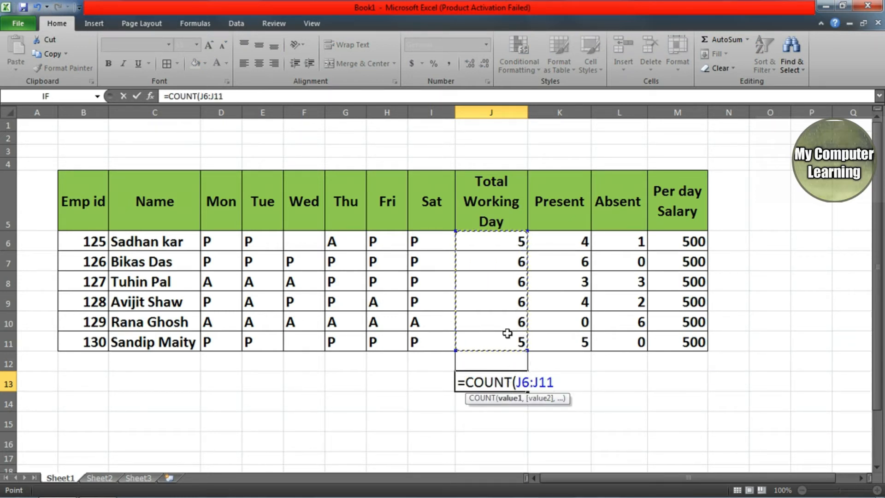
type(")")
key("Return")
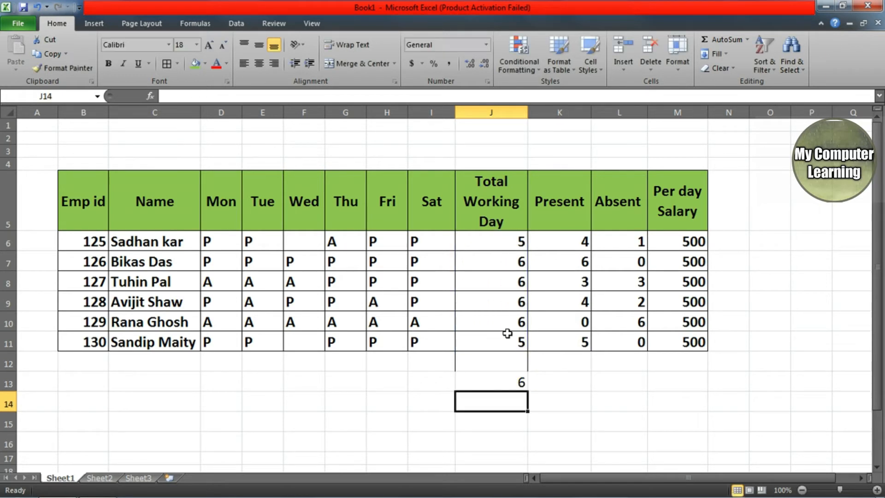
left_click(513, 385)
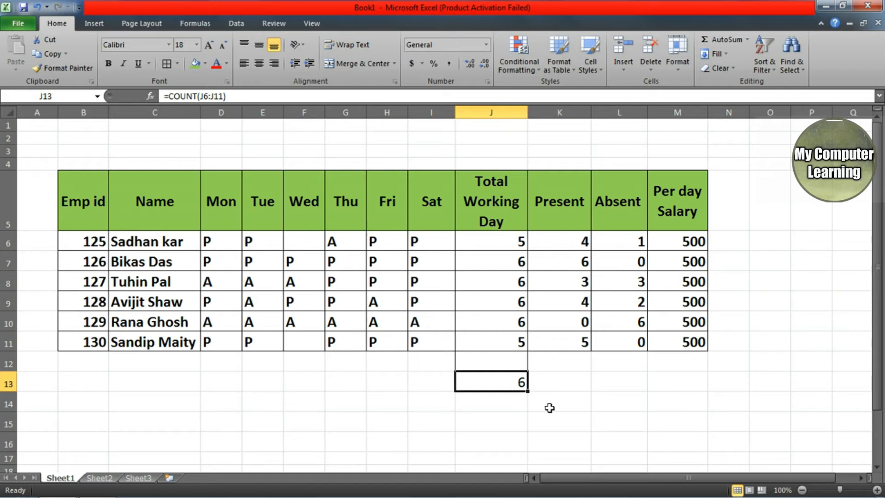
- Examine the COUNTA formula in J6, its attendance range D6:I6 and the Total Working Day cells J6:J11
left_click(514, 245)
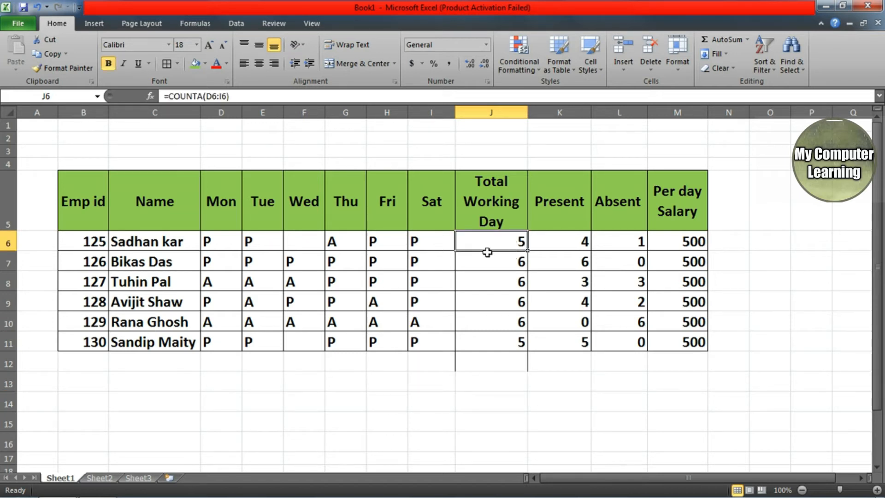
double_click(495, 243)
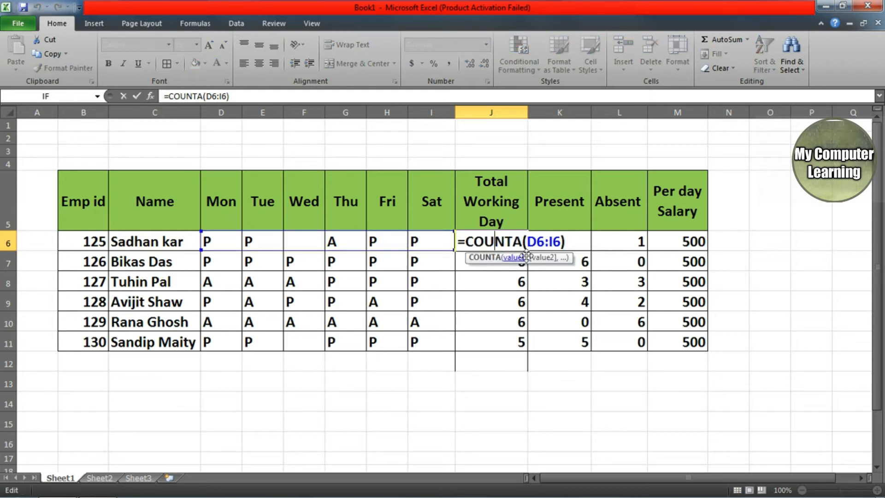
left_click(541, 357)
left_click_drag(222, 239, 480, 247)
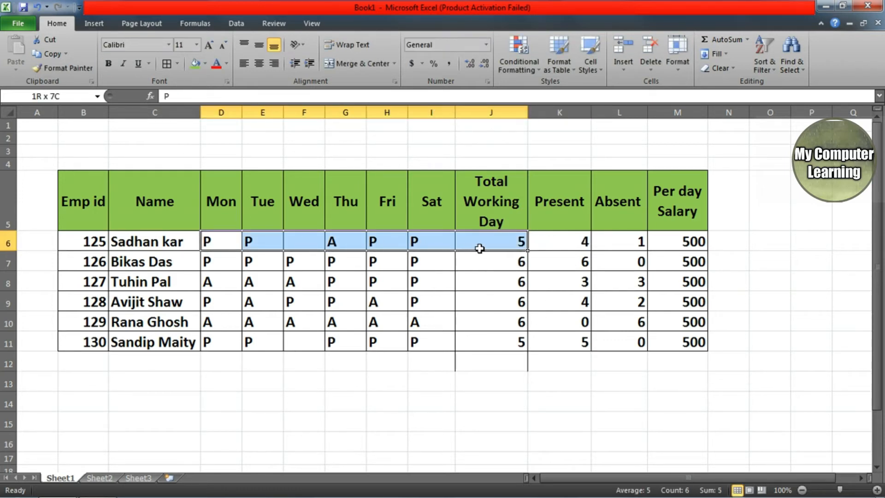
left_click(318, 254)
left_click(496, 242)
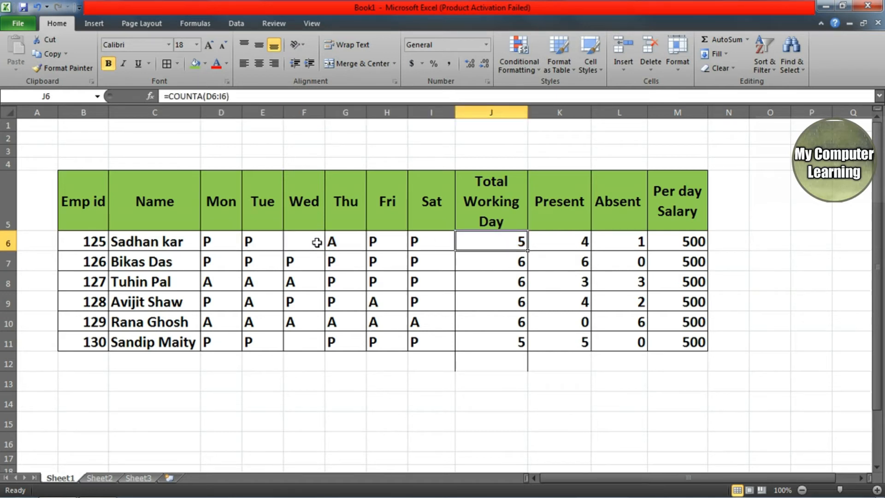
left_click(564, 234)
left_click(507, 235)
left_click(595, 114)
left_click_drag(484, 245, 516, 338)
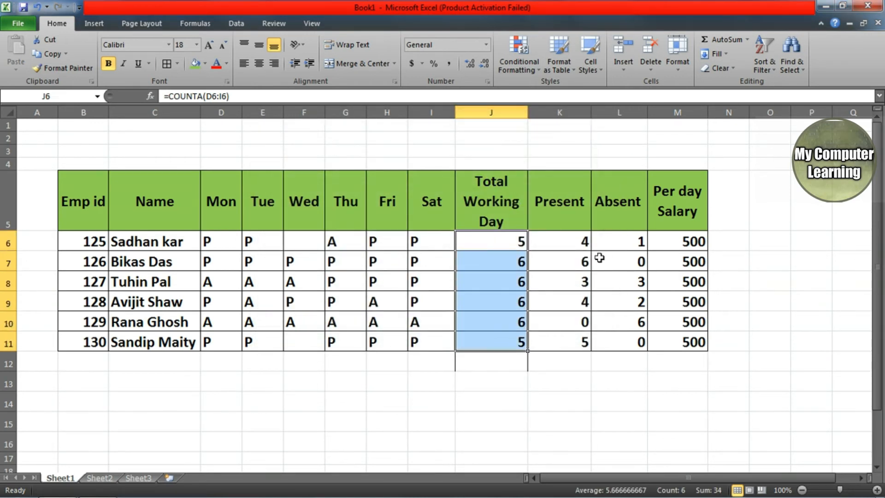
- Examine the COUNTIF formulas in K6 and L6 that count the Present and Absent days
left_click(569, 236)
double_click(567, 238)
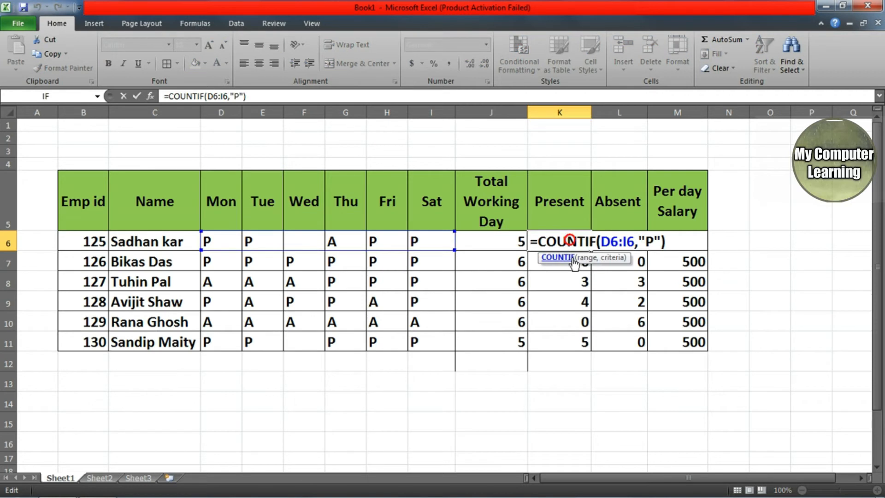
left_click(672, 316)
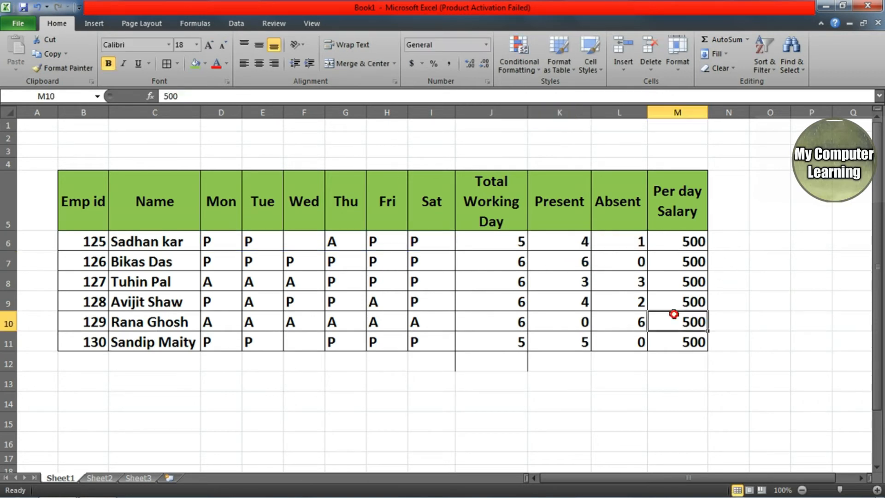
left_click(563, 241)
left_click(621, 235)
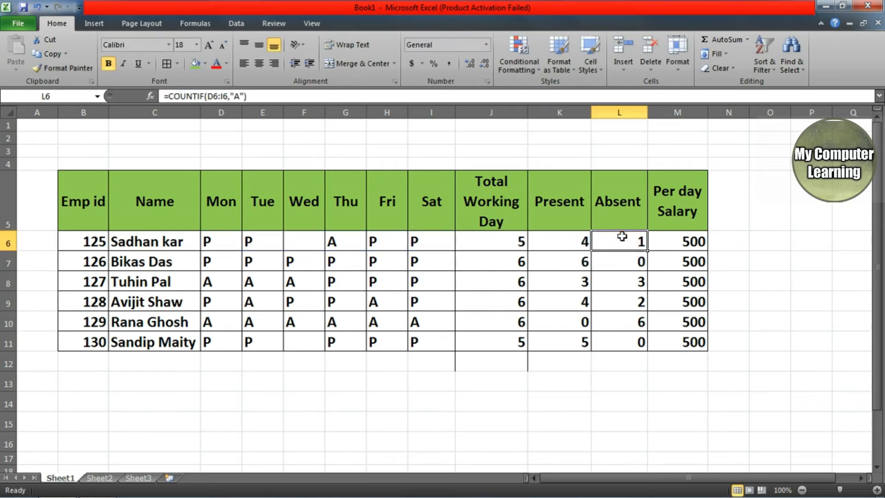
- Clear the Total Working Day, Present and Absent formulas in J6:L11
left_click_drag(497, 240, 637, 349)
key("Delete")
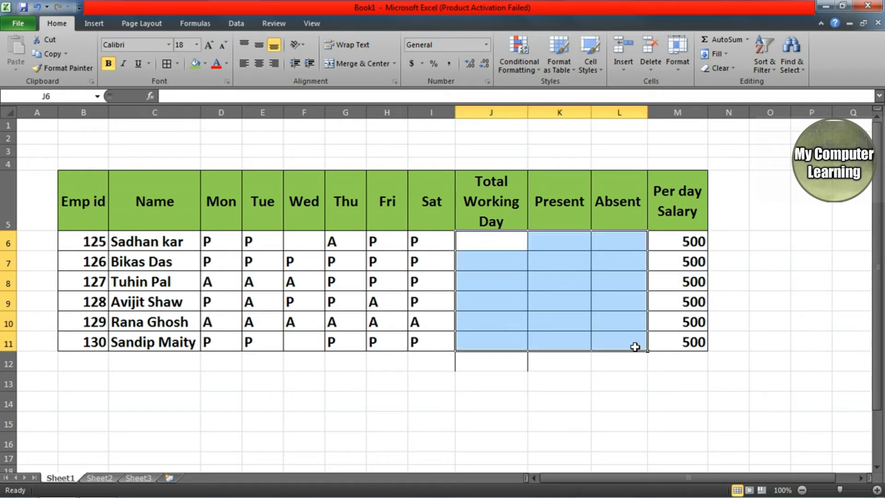
left_click(676, 400)
- Enter the formula =COUNTA(D6:I6) in J6 to count the first employee's non-empty attendance entries
left_click(511, 245)
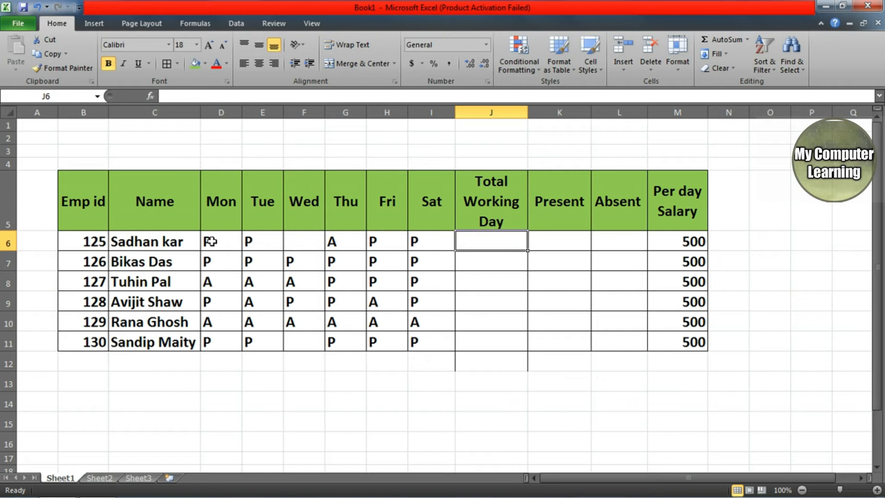
mouse_move(209, 242)
left_mouse_down()
mouse_move(448, 239)
mouse_move(219, 243)
left_mouse_up()
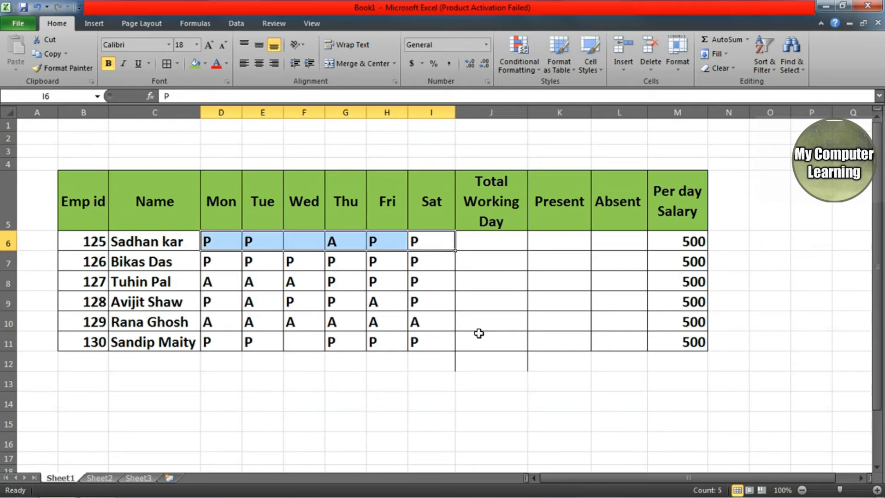
left_click(222, 247)
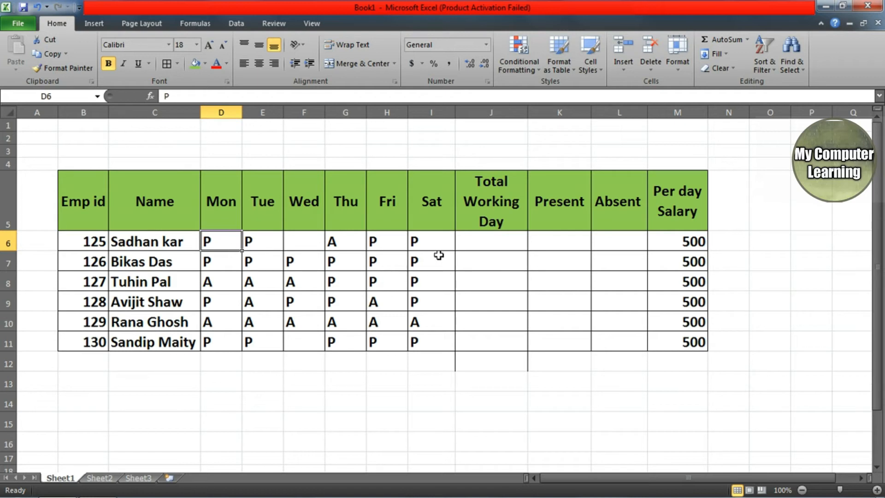
left_click(470, 242)
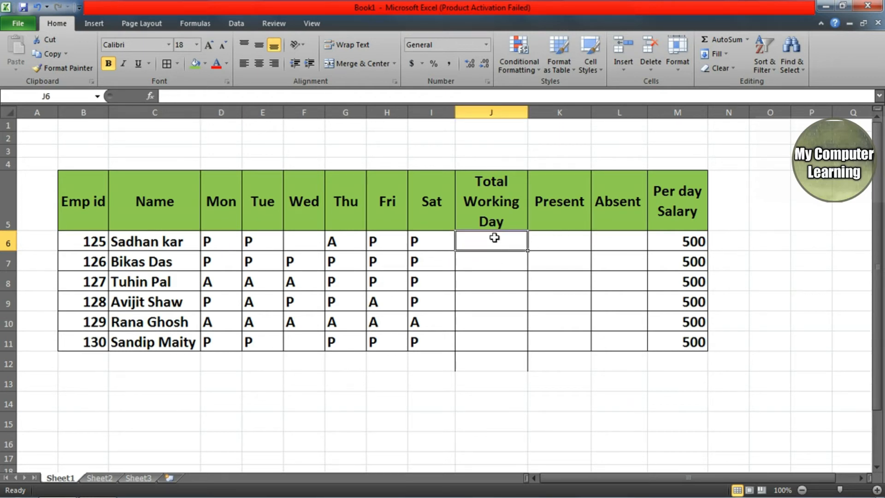
type("=")
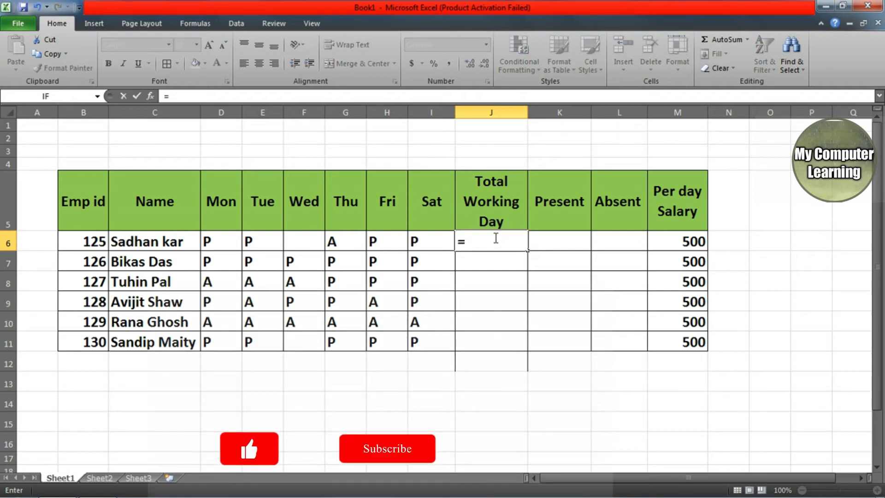
type("COUNTA")
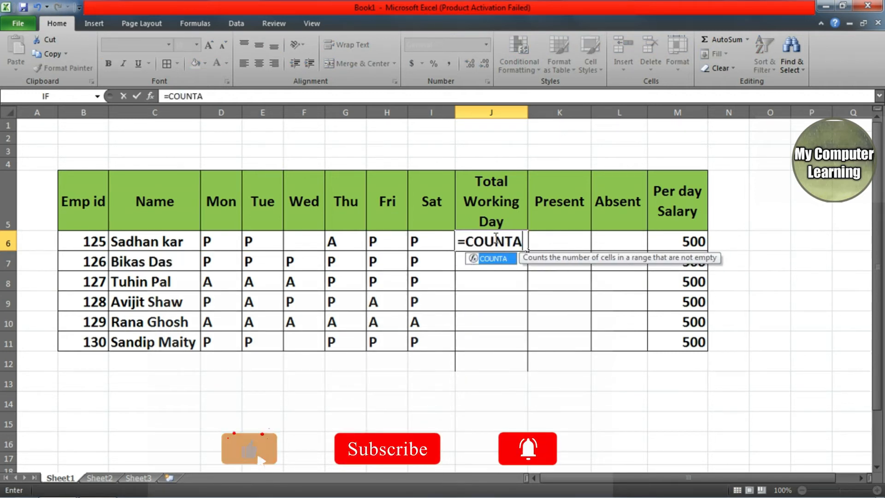
type("(")
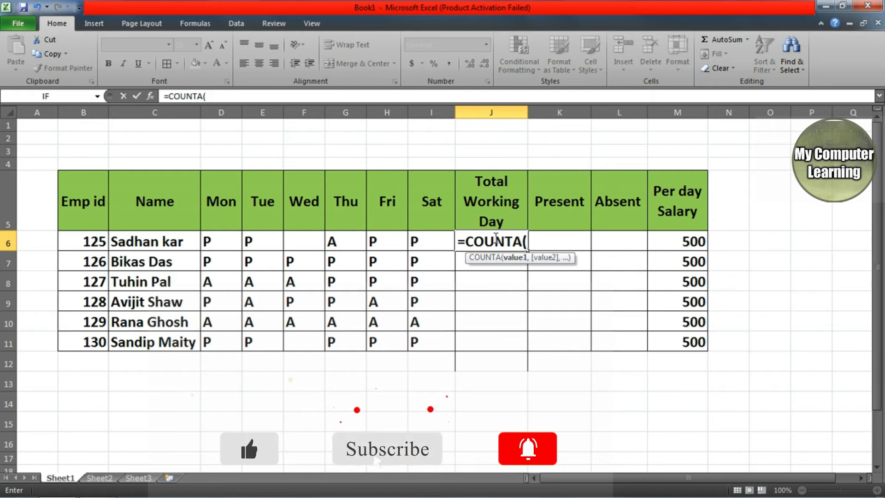
left_click_drag(208, 240, 422, 248)
type(")")
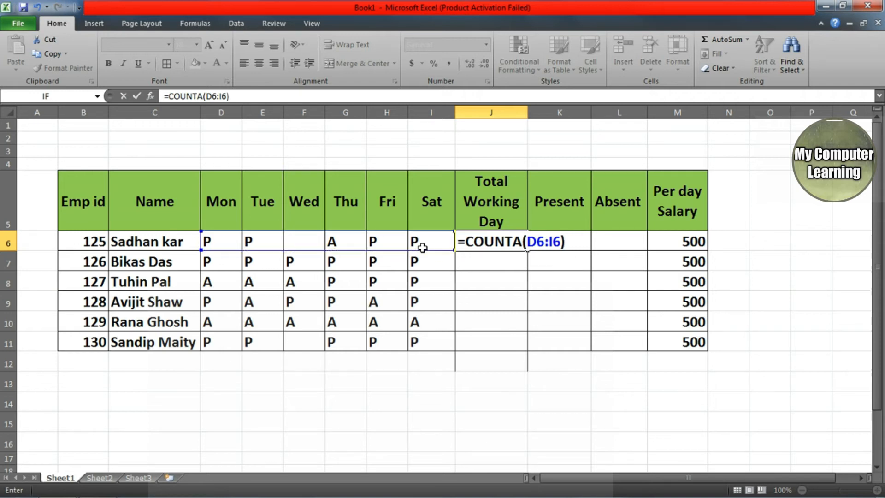
key("Return")
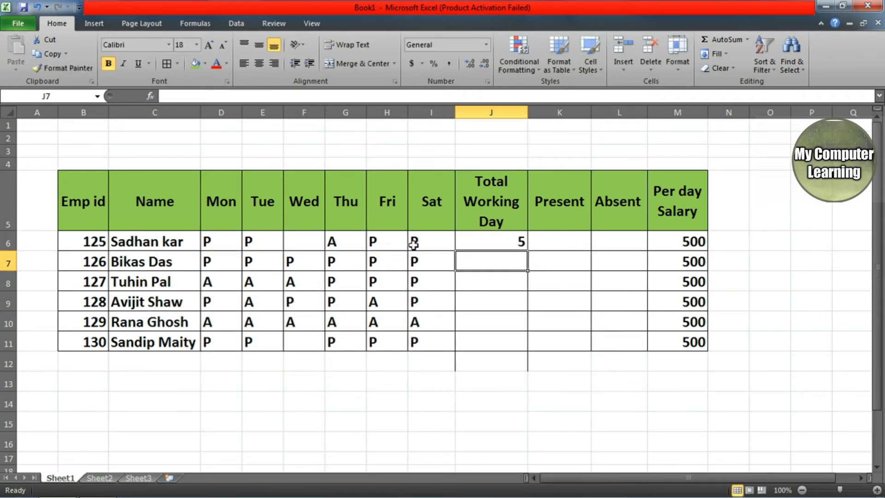
- Enter the formula =COUNT(D7:I7) in J7 for the second employee to contrast COUNT with COUNTA
type("=COUNT")
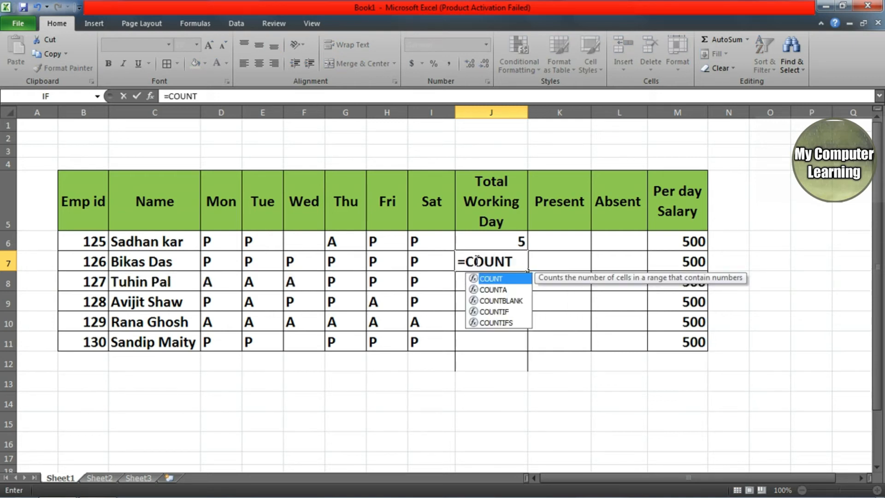
type("(")
left_click_drag(231, 261, 416, 262)
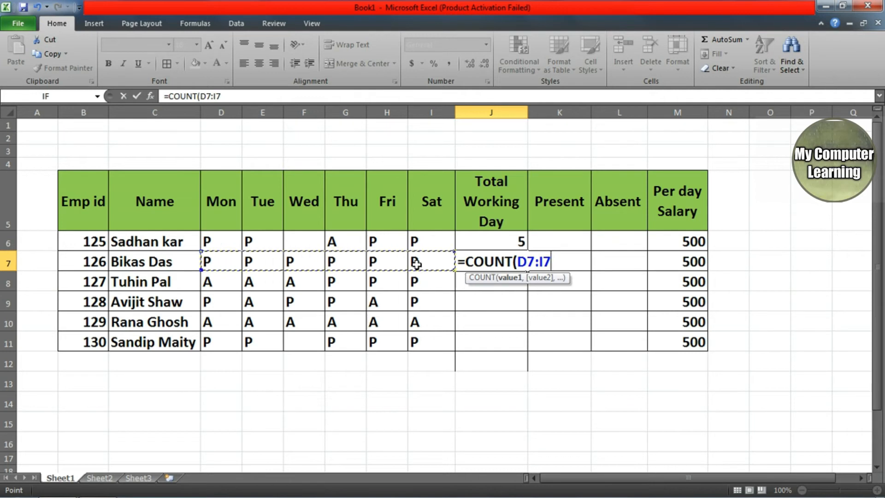
key("Return")
- Check the COUNTA formula in J6 and leave it unchanged
left_click(509, 246)
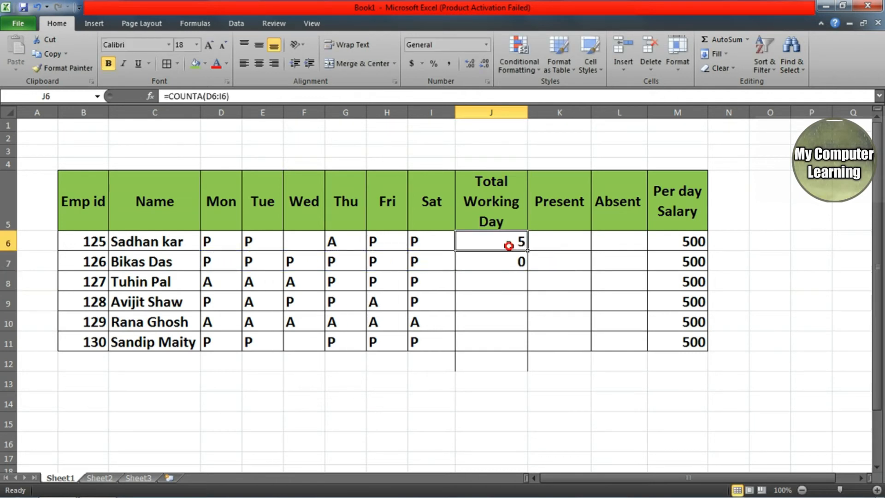
double_click(509, 245)
left_click(506, 285)
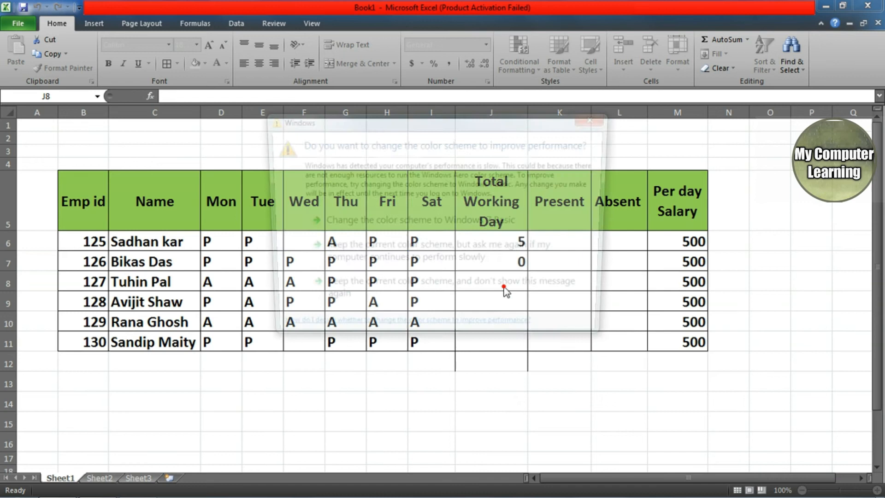
- Dismiss the Windows color scheme prompt and copy the COUNTA formula from J6 down through J11
left_click(598, 117)
left_click(475, 237)
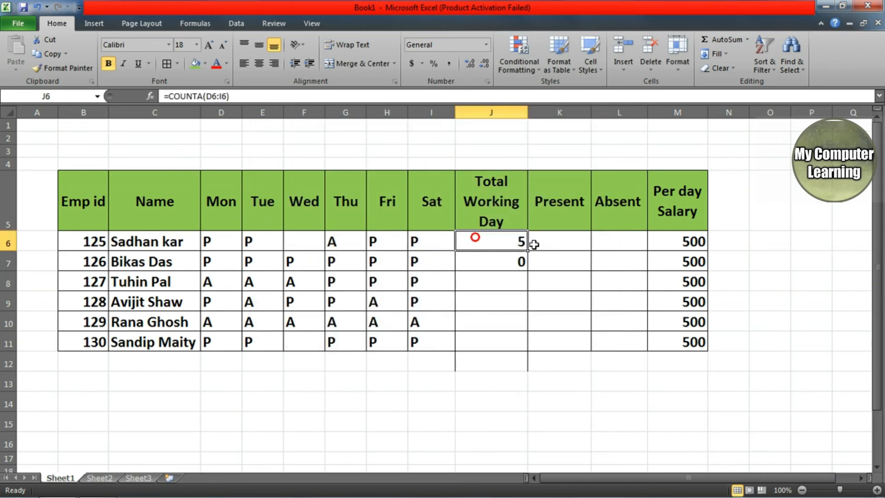
left_click_drag(527, 251, 509, 354)
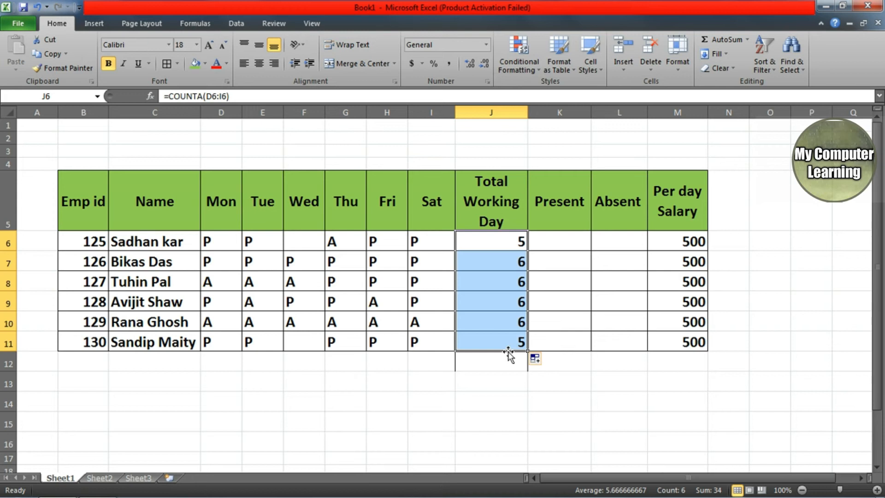
- Review the first employee's attendance entries in D6:I6 that the Present count has to cover
left_click(547, 242)
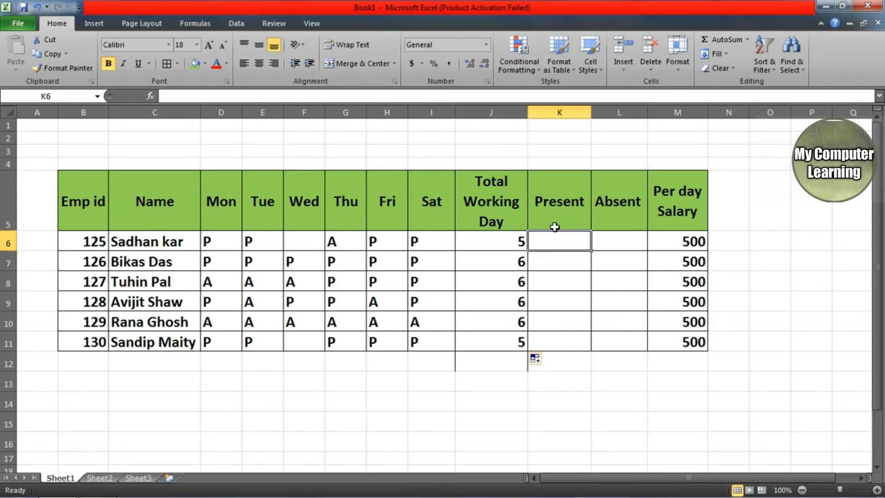
left_click_drag(210, 241, 415, 240)
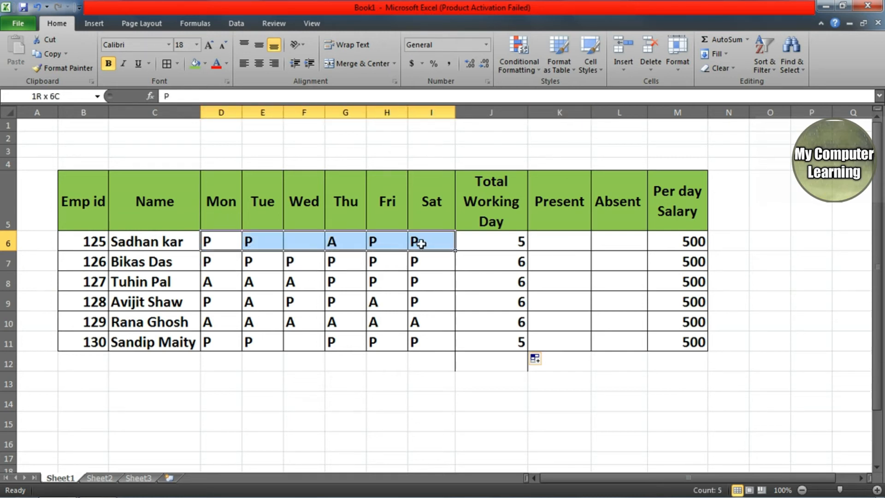
left_click(430, 253)
left_click_drag(223, 239, 428, 246)
left_click(426, 244)
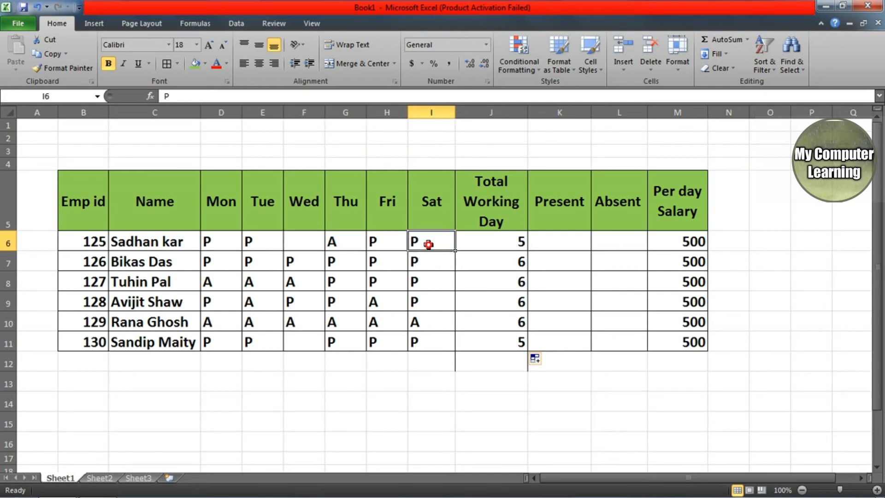
left_click(208, 246)
- Enter =COUNTIF(D6:I6,"P") in K6 to count present days and copy it down through K11
left_click(559, 247)
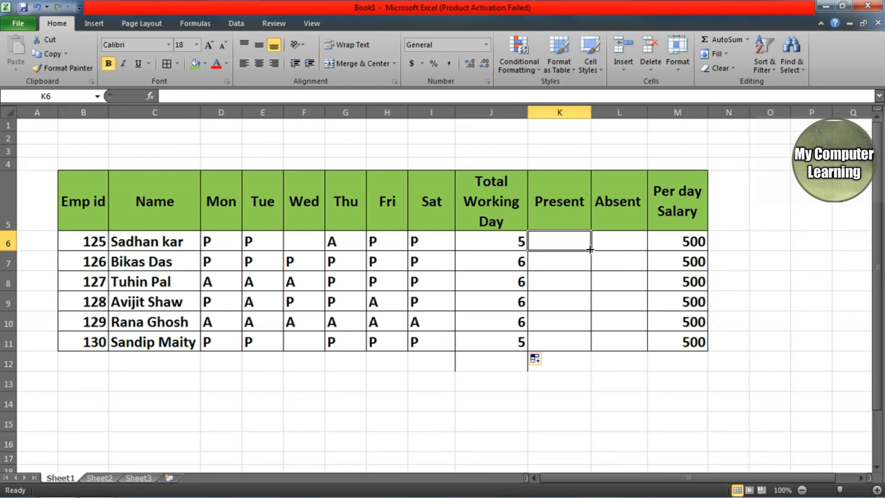
type("=")
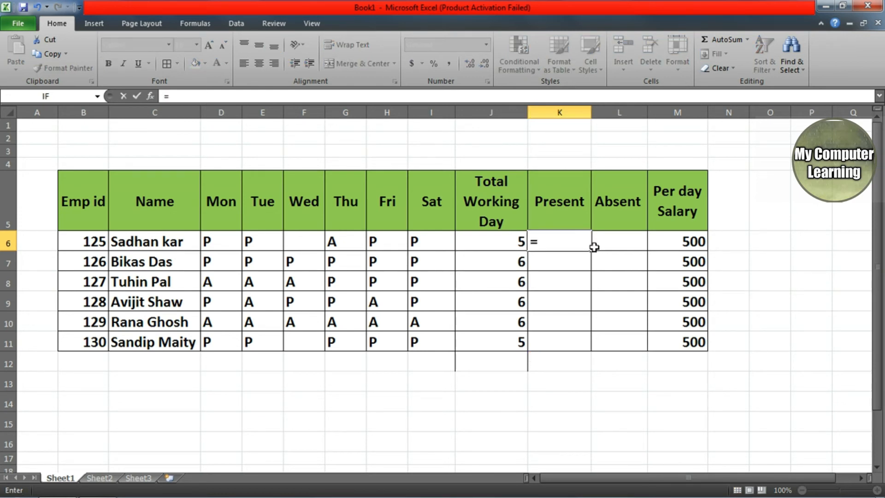
type("COUNT")
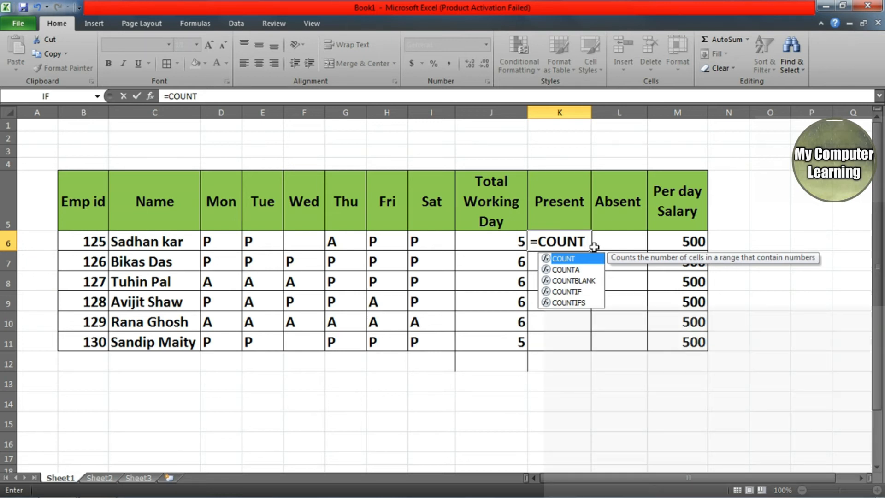
type("IF")
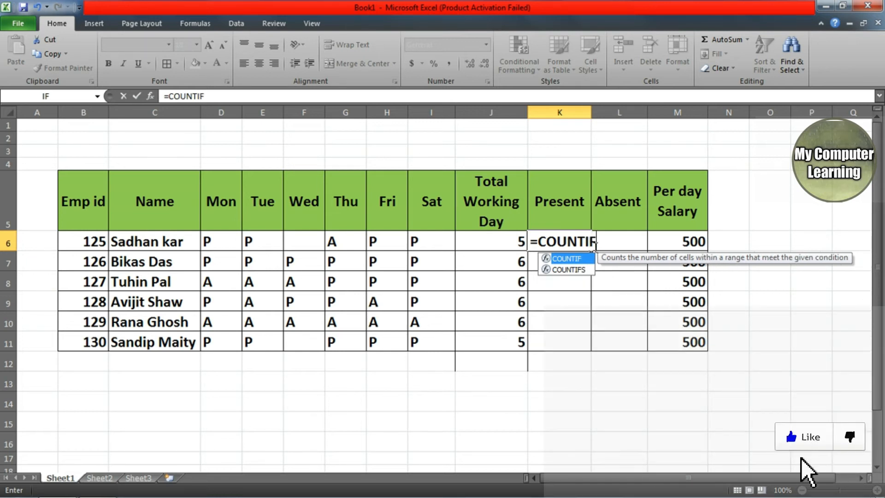
type("(")
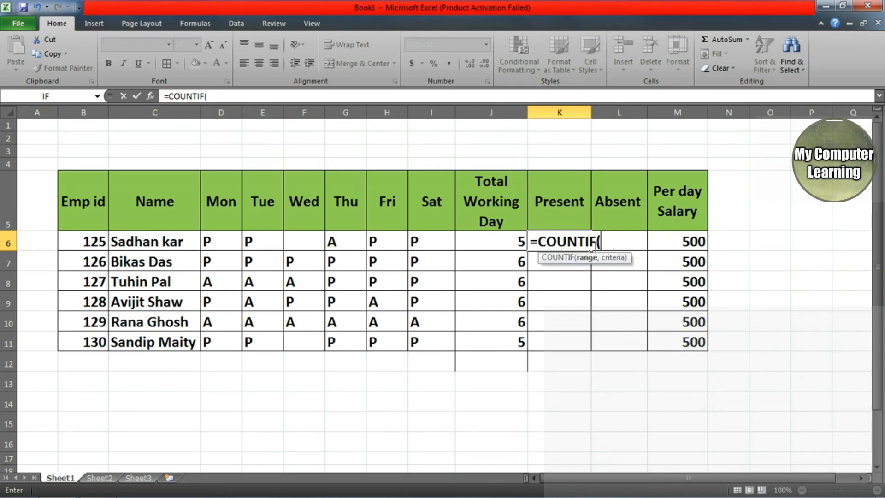
left_click_drag(203, 244, 420, 241)
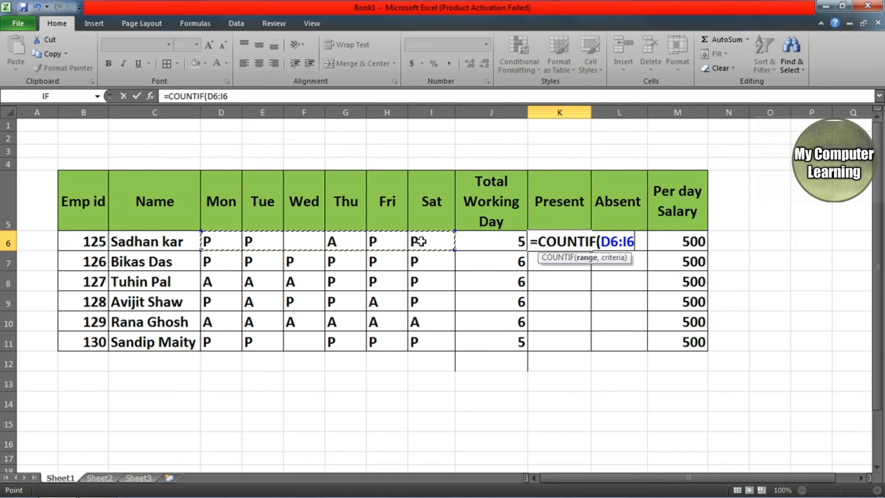
type(",")
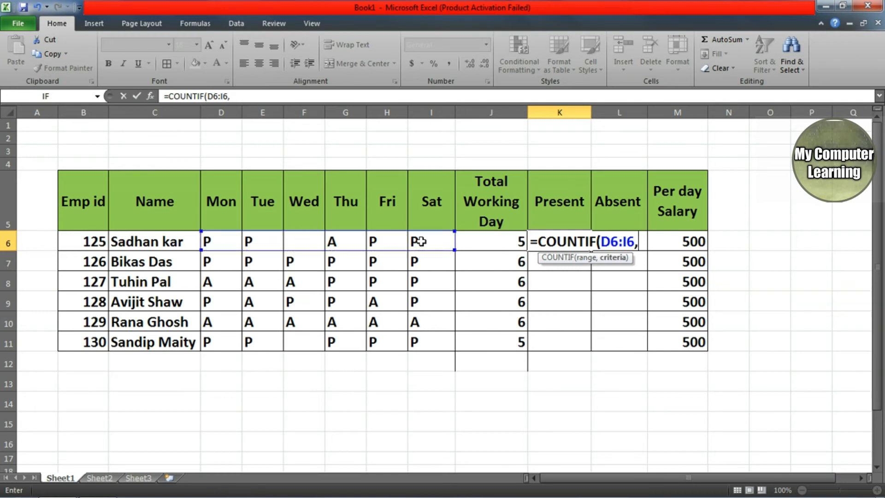
type("\"P")
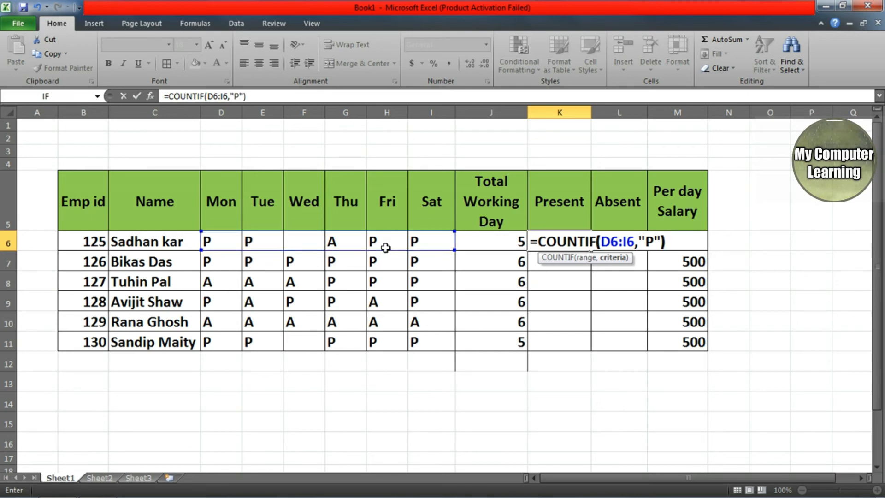
key("Return")
left_click(556, 244)
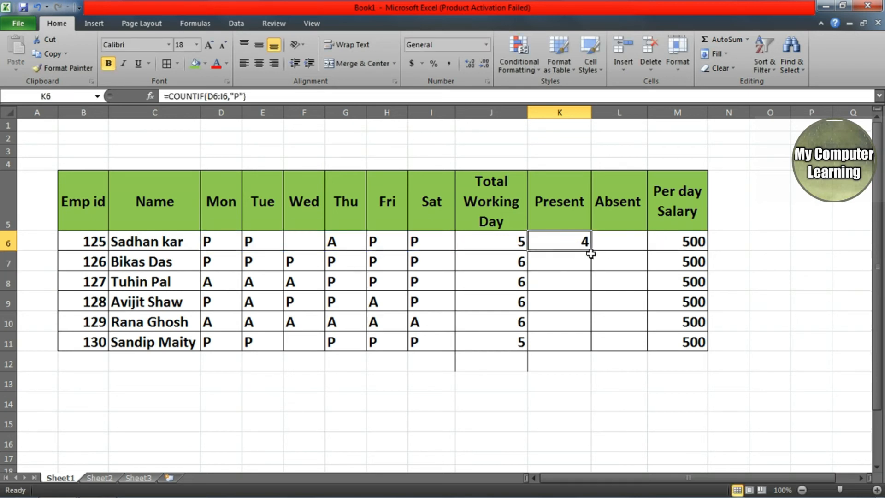
left_click_drag(591, 251, 565, 343)
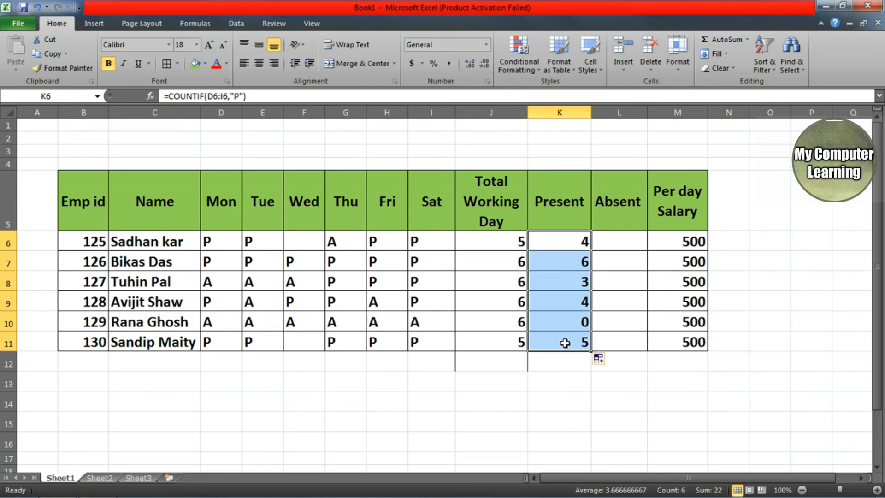
- Enter =COUNTIF(D6:I6,"A") in L6 to count absent days, keeping the current Windows color scheme and suppressing its prompt
left_click(617, 244)
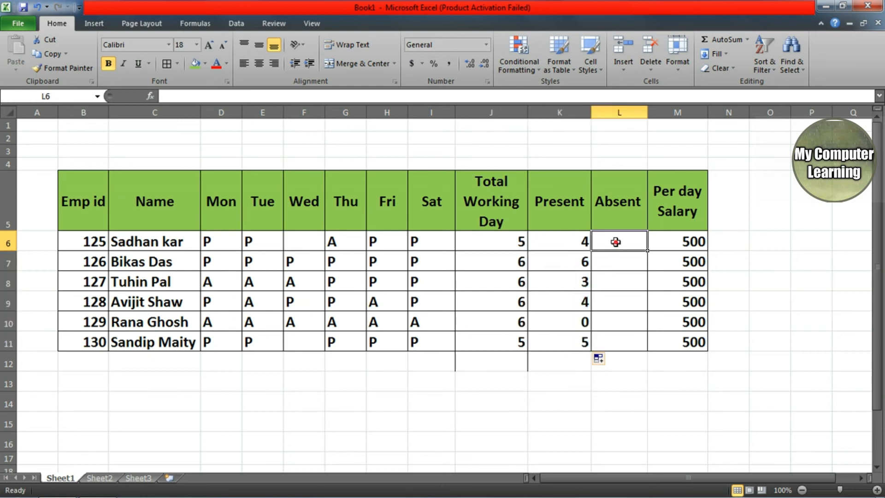
type("=C")
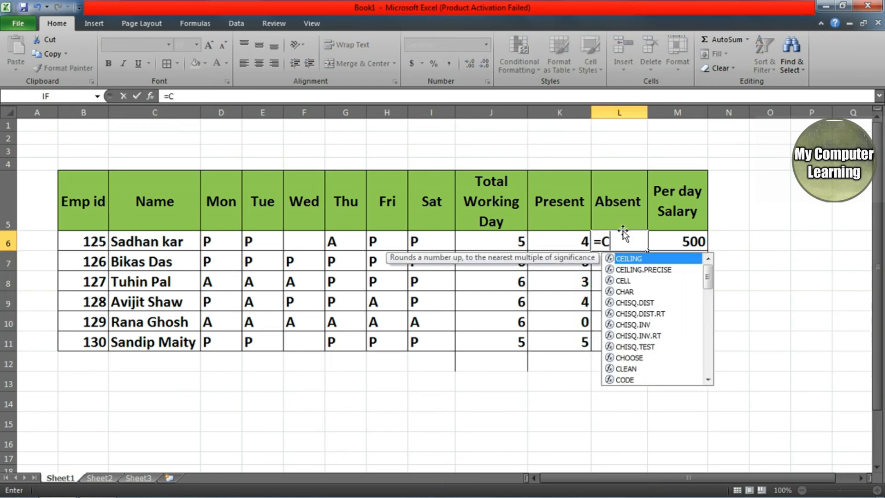
type("OUNTIF")
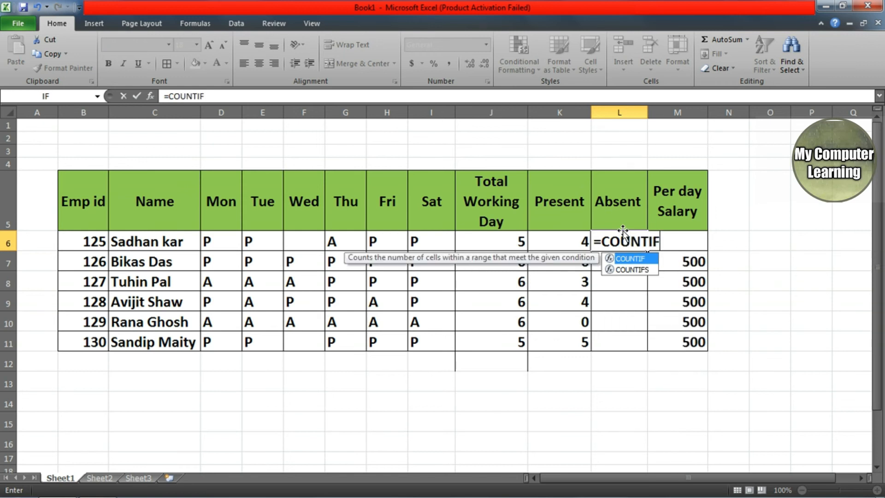
type("(")
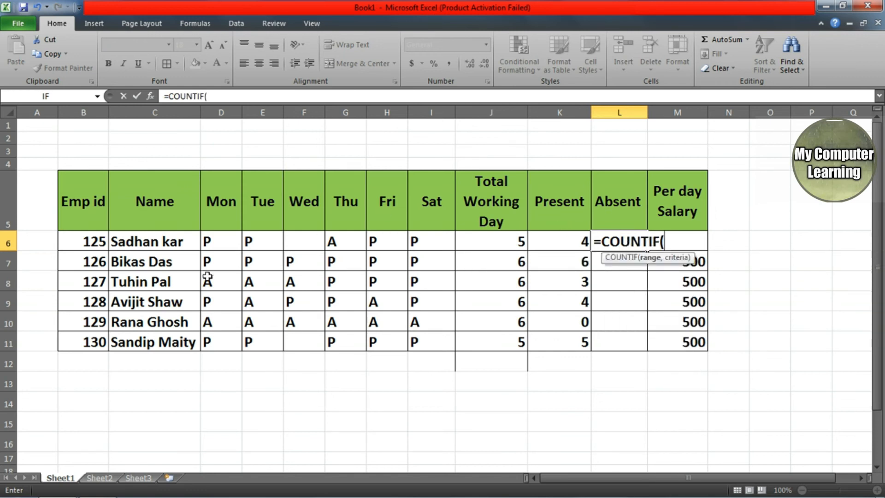
left_click_drag(217, 240, 399, 244)
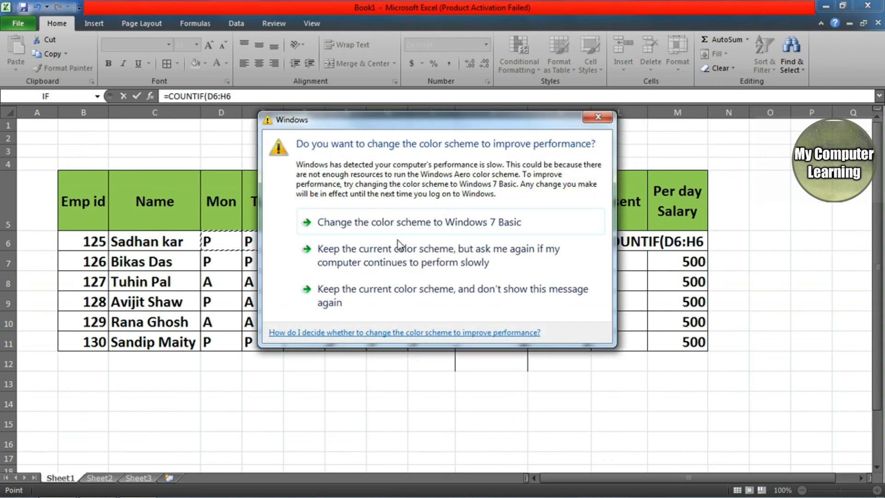
left_click(370, 297)
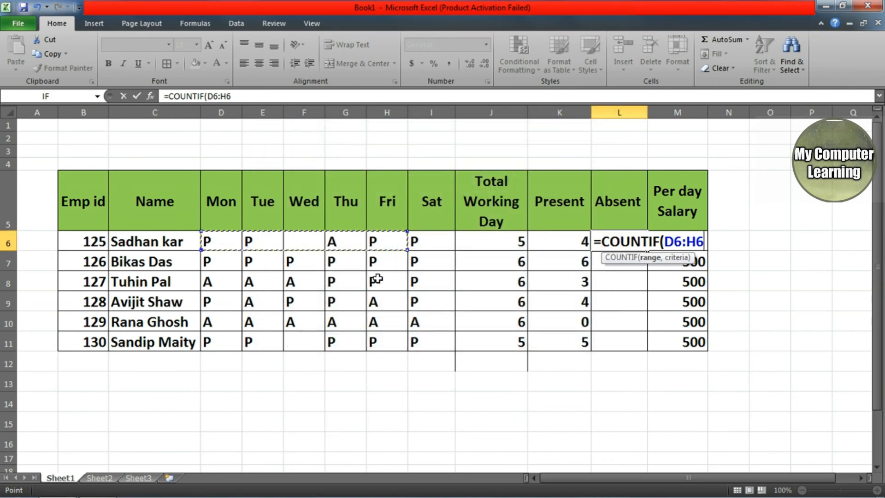
left_click_drag(234, 246, 417, 241)
type(",")
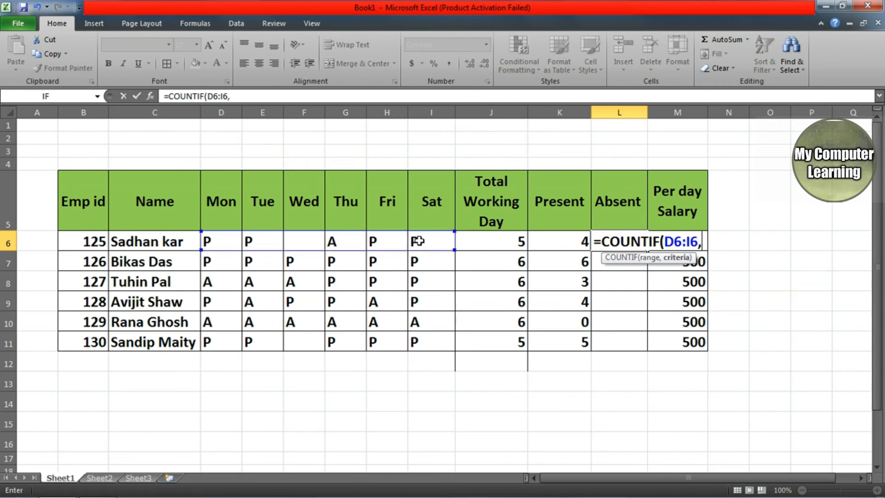
type("\"A")
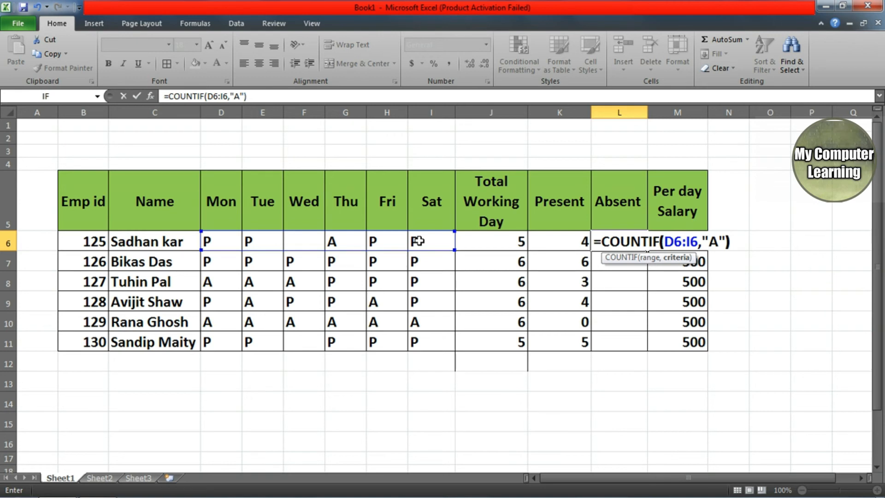
key("Return")
- Copy the Absent formula from L6 down through L11 for the remaining employees
left_click(620, 241)
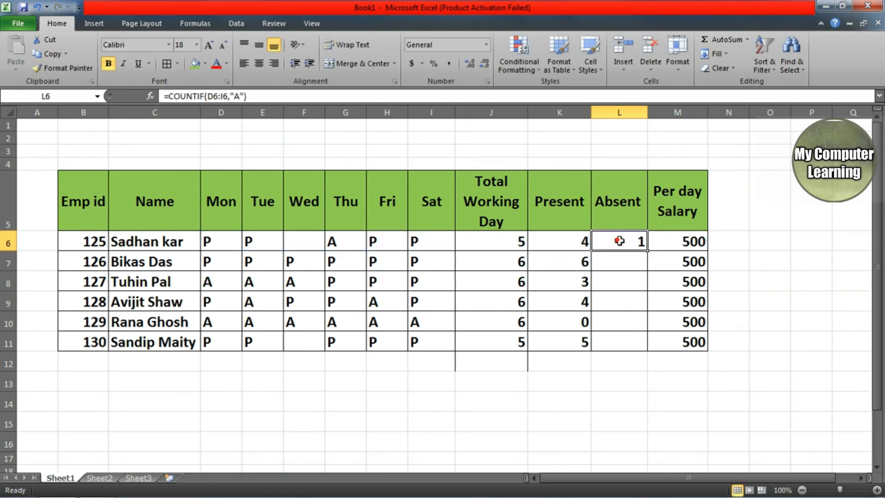
left_click_drag(648, 251, 629, 347)
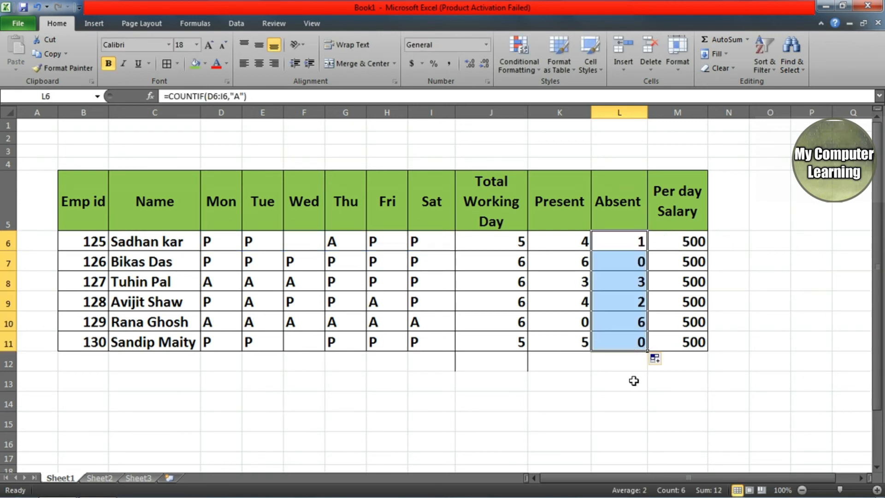
left_click(633, 381)
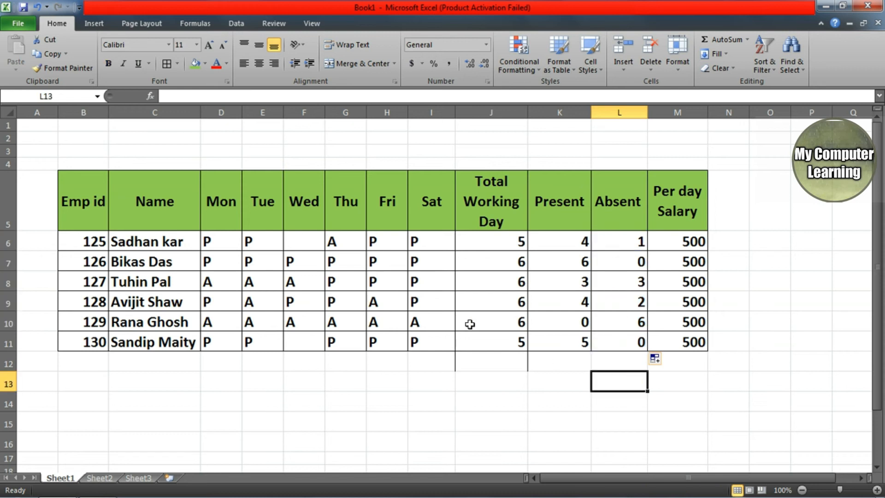
- Examine the attendance range D6:I11 for blank cells, particularly the Wednesday entries of the first and last employees
left_click(299, 238)
left_click(307, 341)
left_click(233, 337)
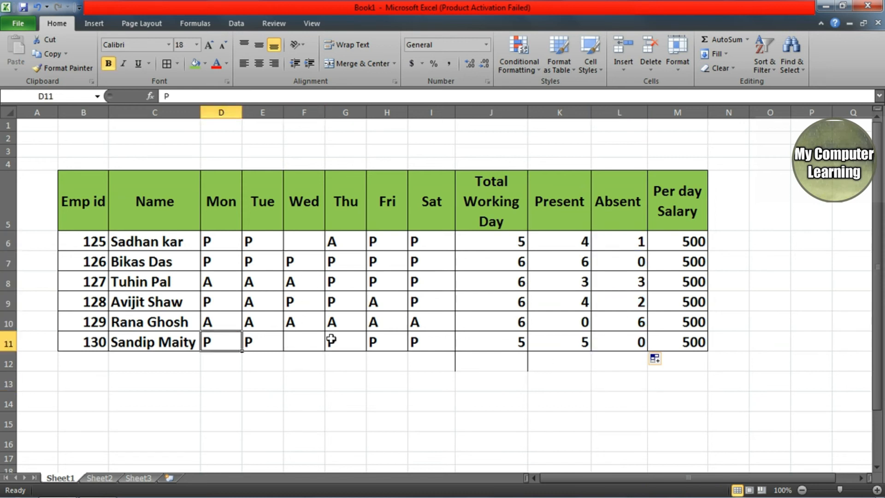
left_click(331, 339)
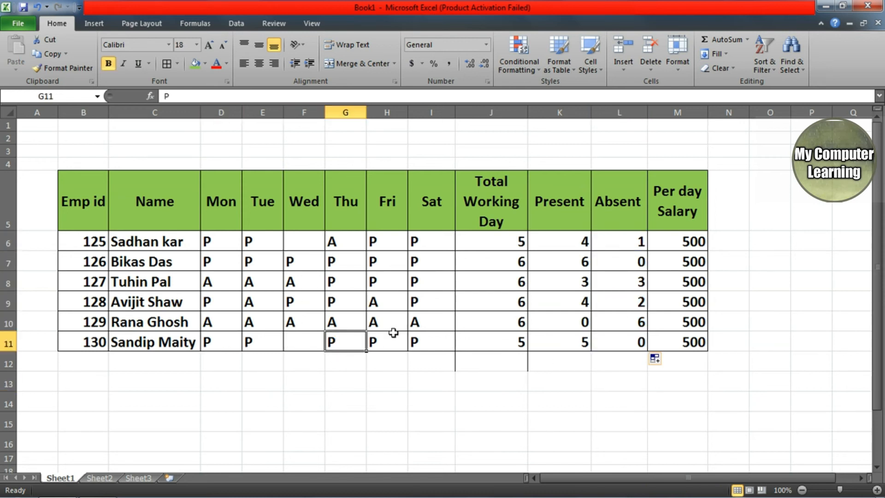
left_click(316, 244)
left_click(309, 329)
left_click(272, 344)
left_click_drag(225, 248, 432, 344)
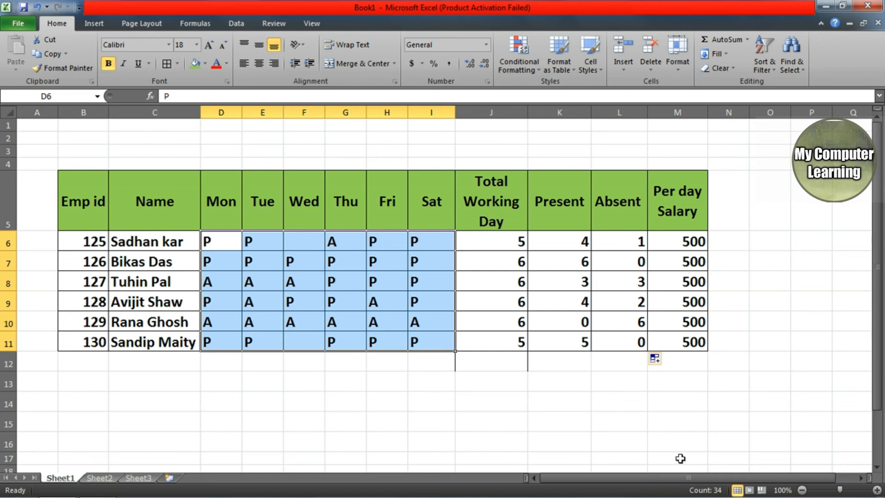
- Enter =COUNTBLANK(D6:I11) in H13 to count the blank attendance cells
left_click(374, 385)
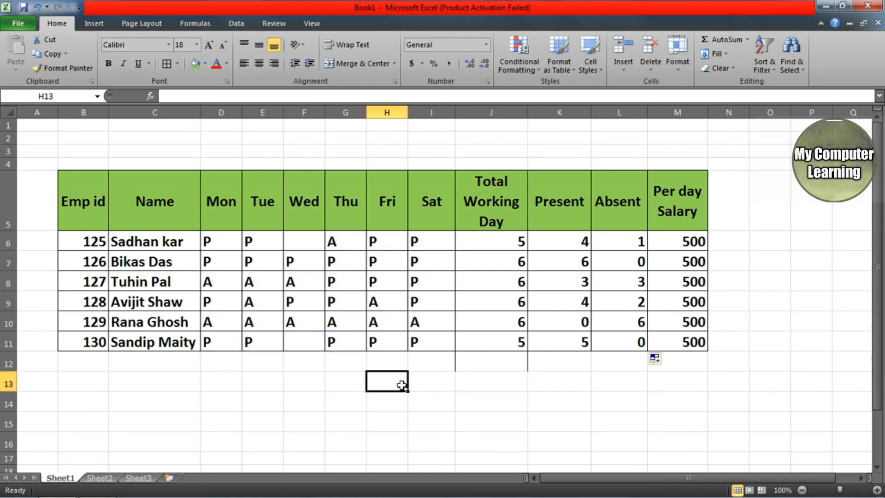
type("C")
key("BackSpace")
type("=")
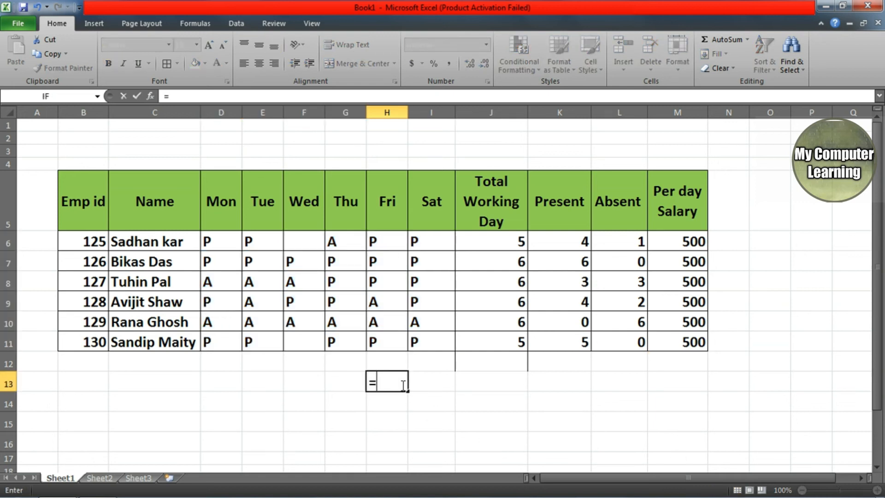
type("COUNT")
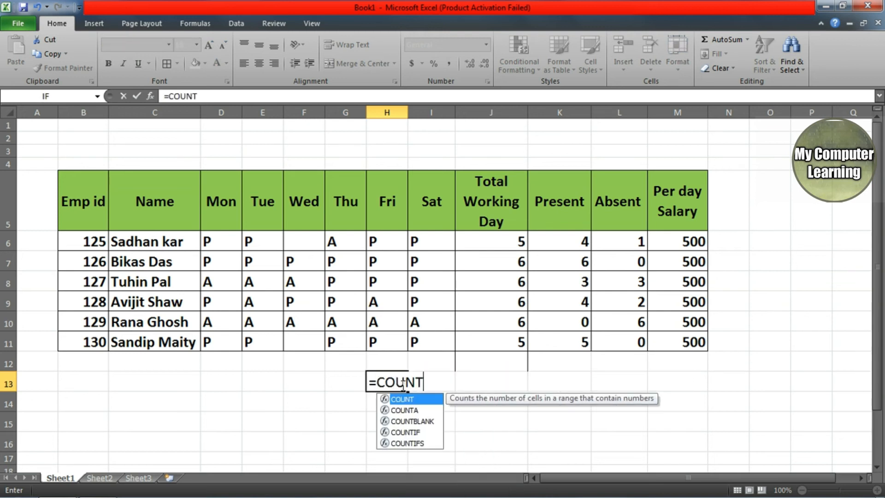
type("BLANK")
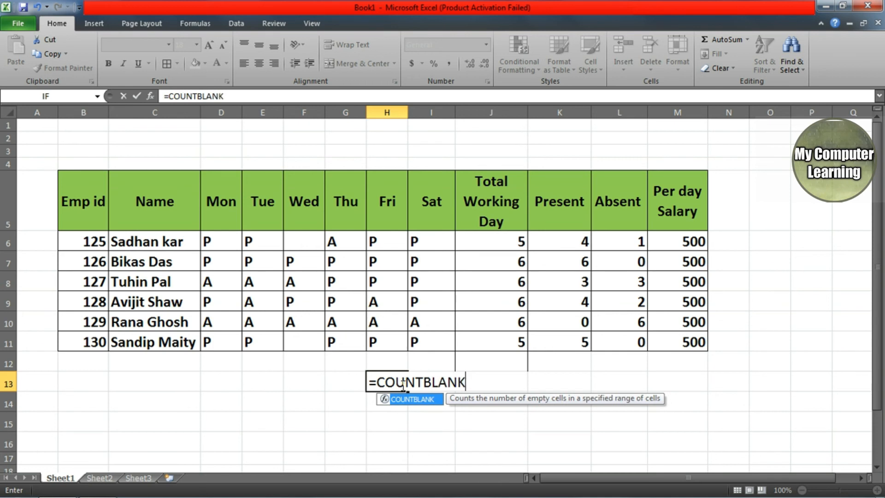
type("(")
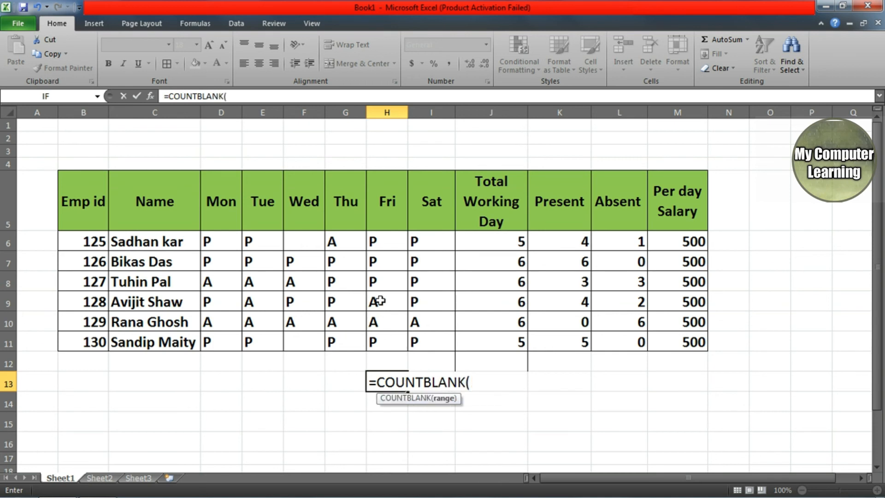
left_click_drag(225, 242, 420, 341)
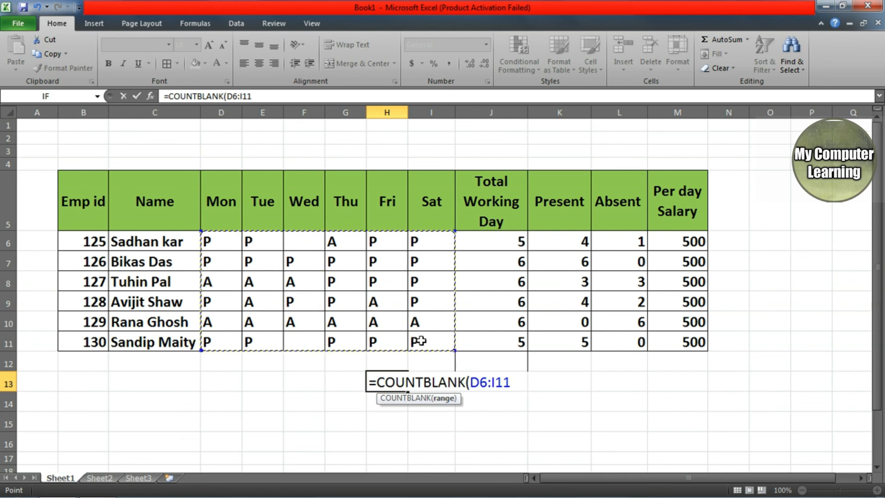
type(")")
key("Return")
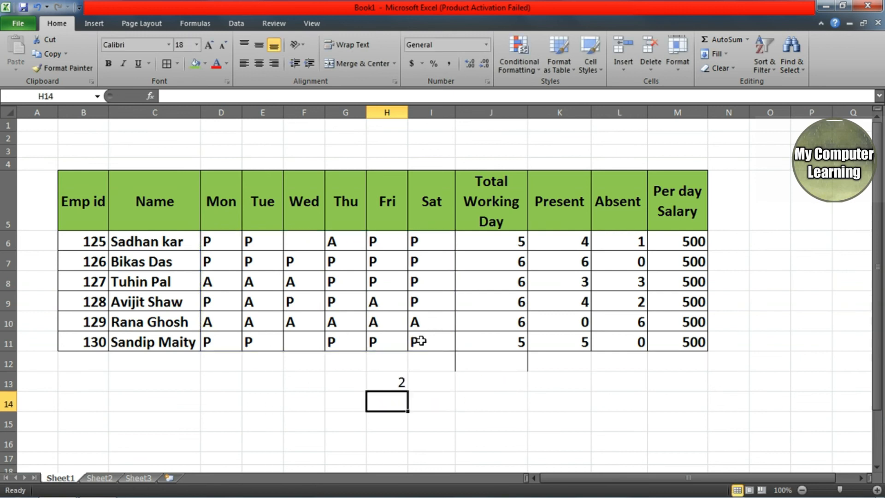
- Fill the blank Wednesday cells with A in F6 and P in F11, and check the blank count in H13
left_click(384, 385)
left_click(318, 248)
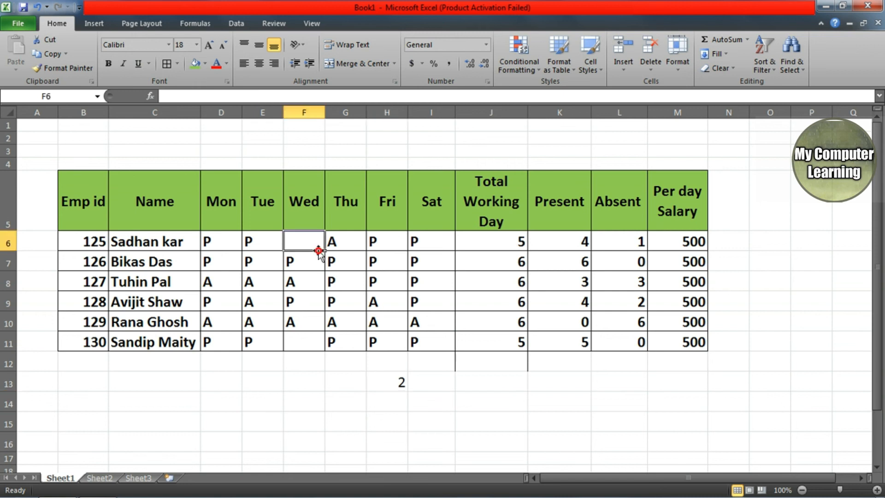
left_click(308, 339)
left_click(305, 247)
type("A")
left_click(315, 248)
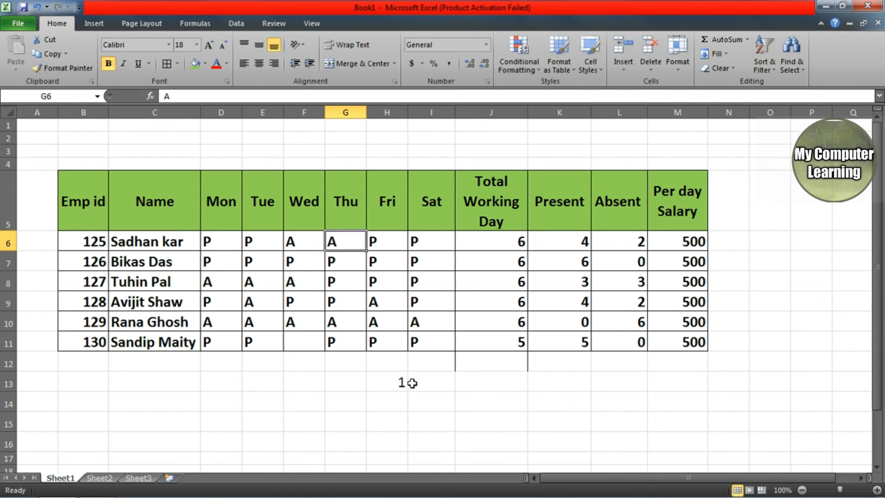
left_click(316, 347)
type("P")
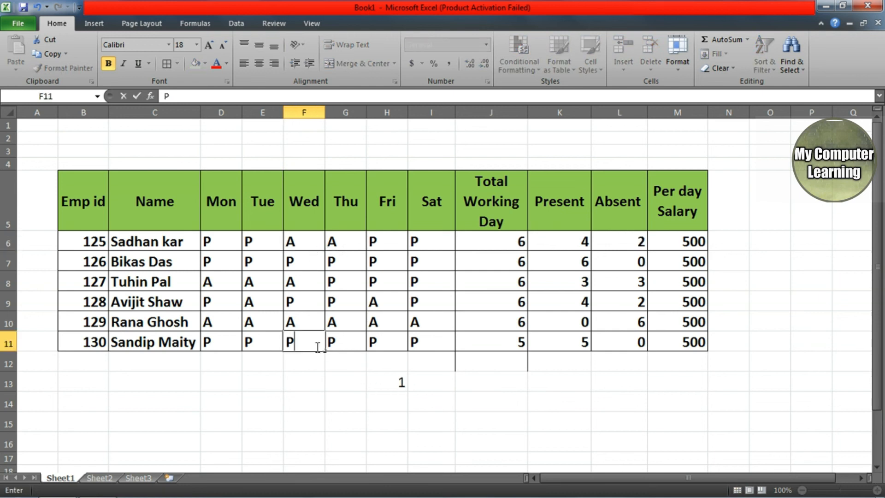
key("Tab")
left_click(389, 380)
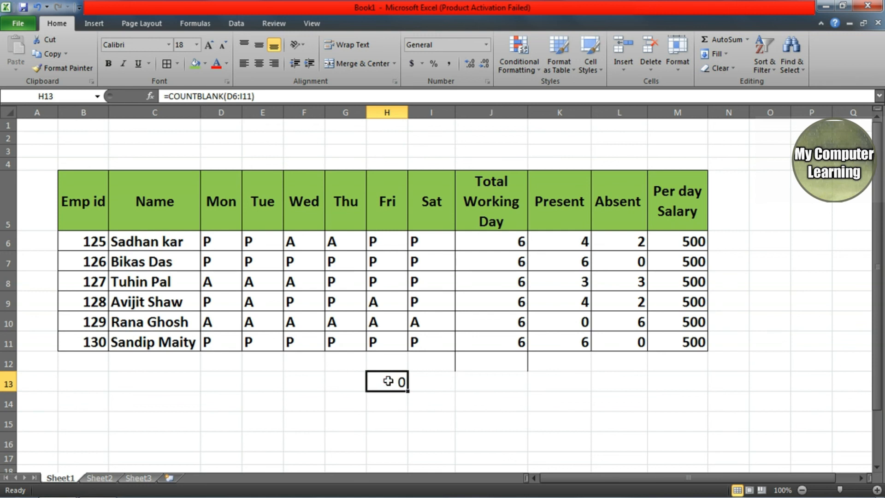
- Clear the Wednesday attendance entries in F8 and F11, and check the blank count in H13
left_click(294, 287)
key("Delete")
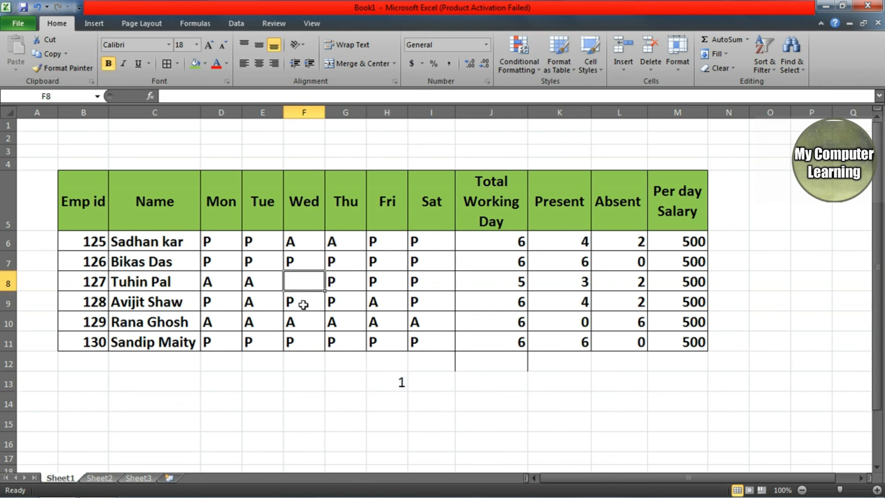
left_click(312, 336)
key("Delete")
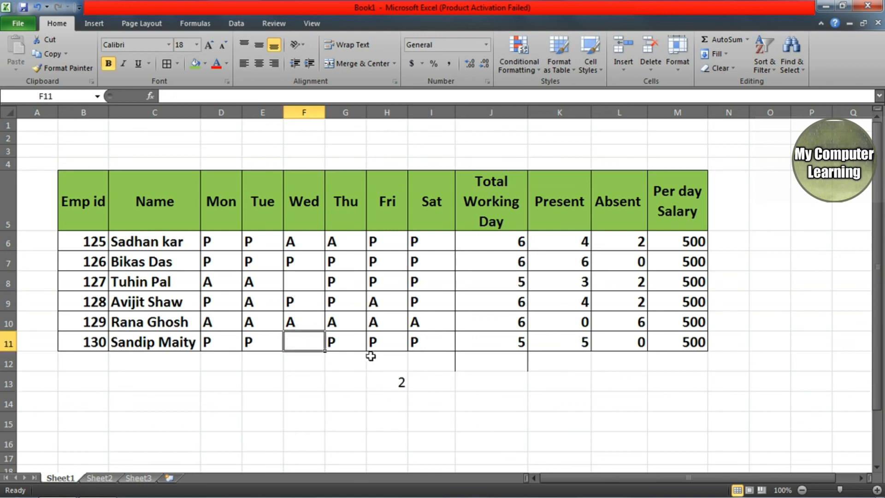
left_click(371, 359)
left_click(398, 381)
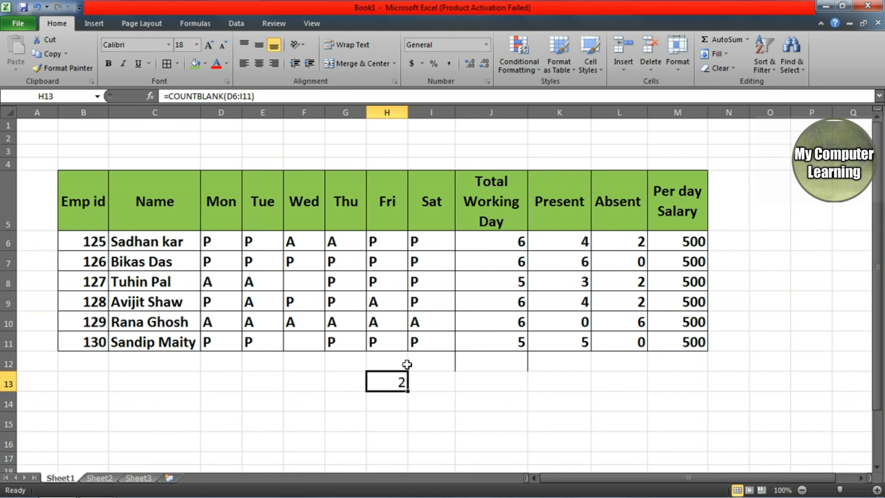
- Re-enter the blank-cell count in H13 as =COUNTBLANK(D6:I11), replacing the existing formula
type("=")
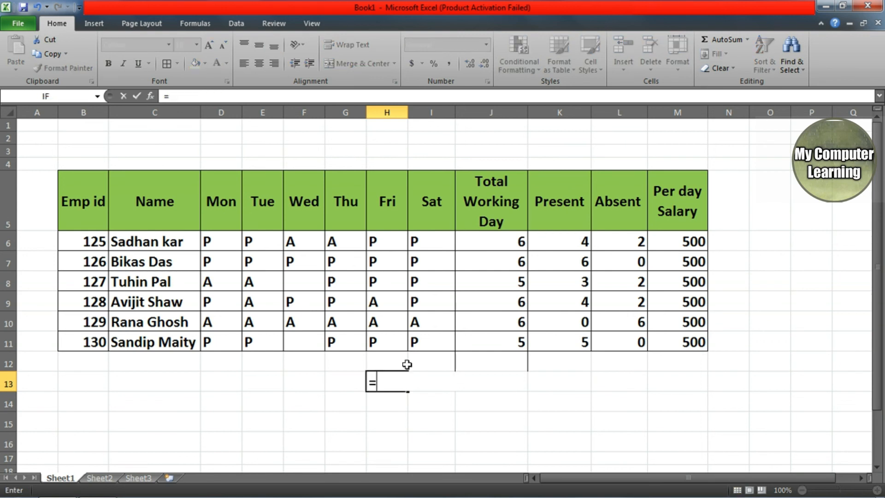
type("COUNTBA")
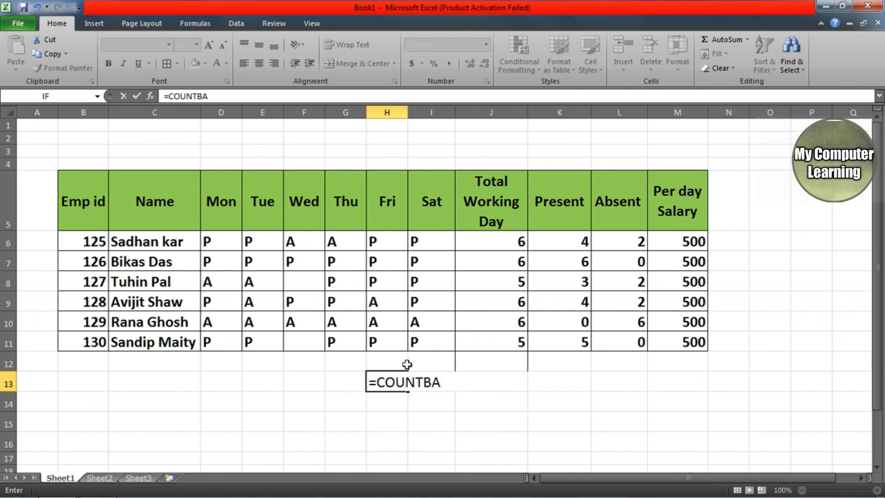
key("BackSpace")
type("LANK")
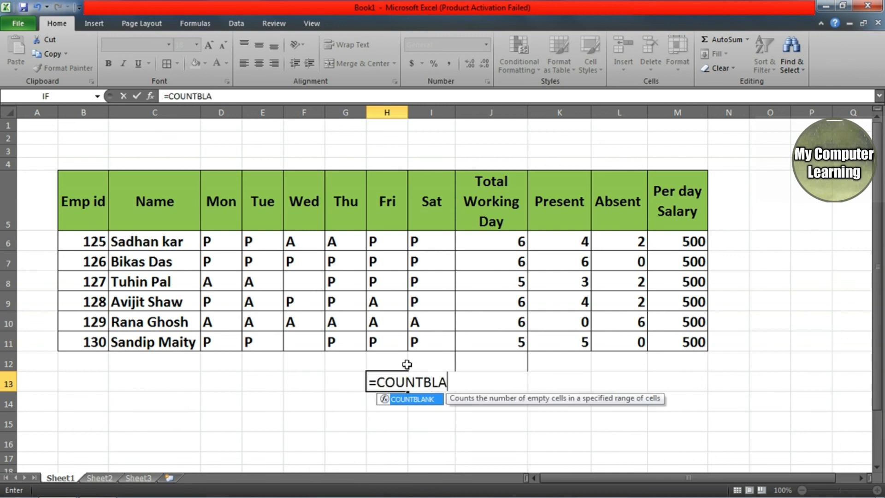
type("(")
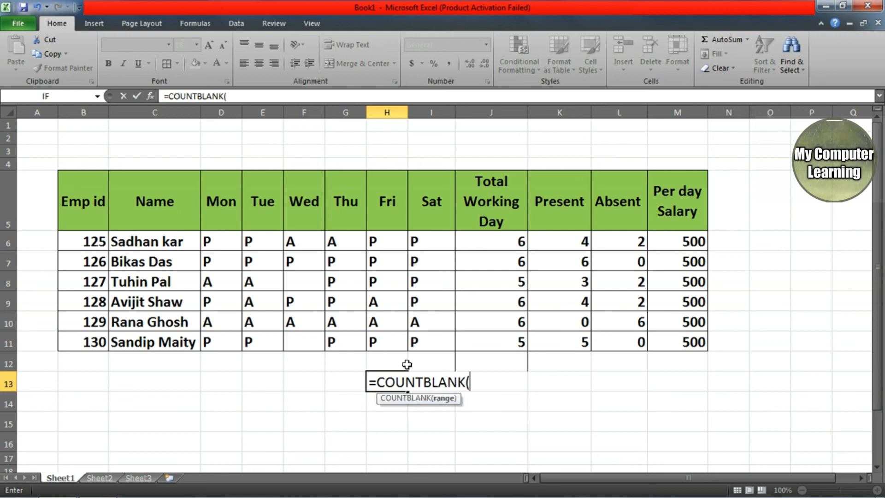
left_click_drag(213, 242, 423, 338)
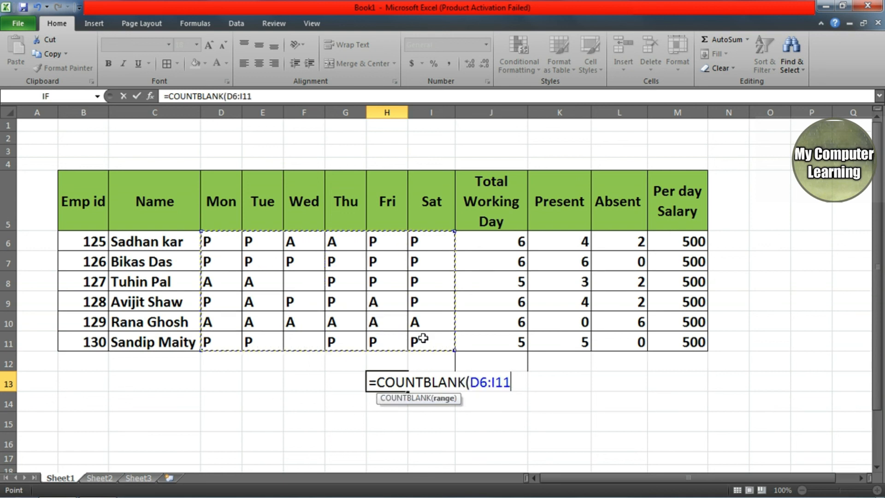
type(")")
key("Return")
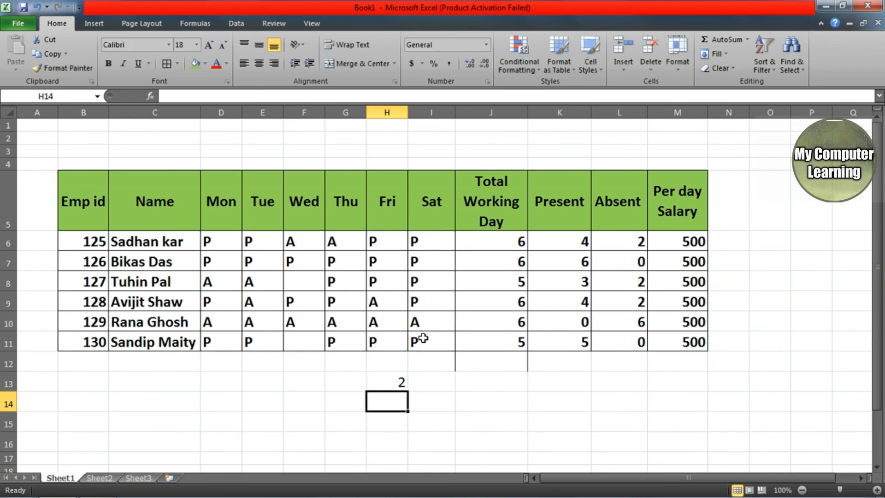
- Review the formulas behind the blank count in H13, the Total Working Day cell J6 and the Present cell K10
left_click(380, 382)
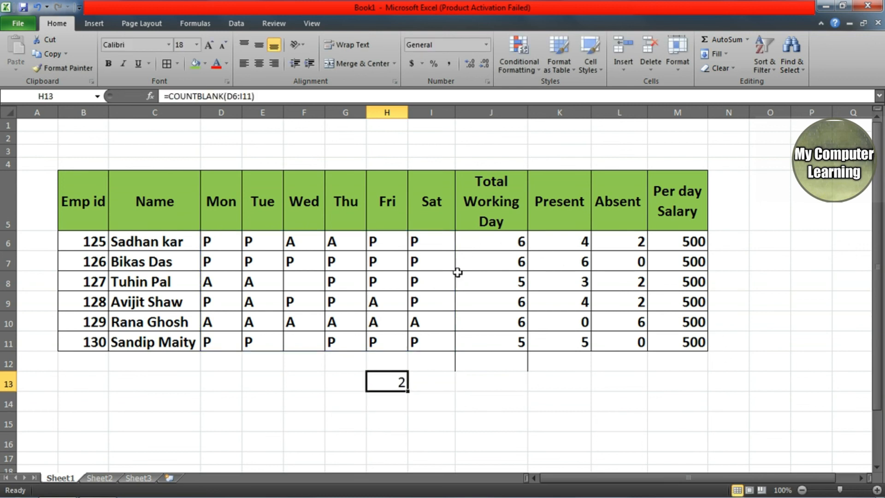
left_click(507, 238)
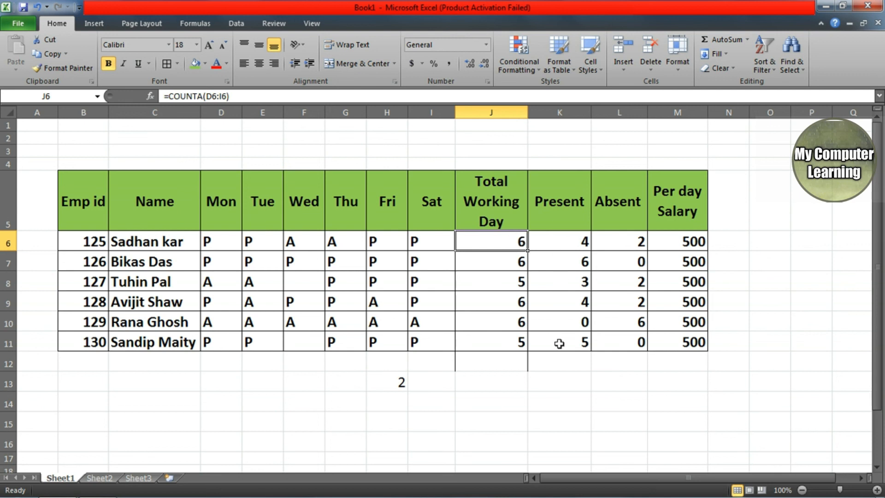
left_click(572, 320)
left_click(401, 390)
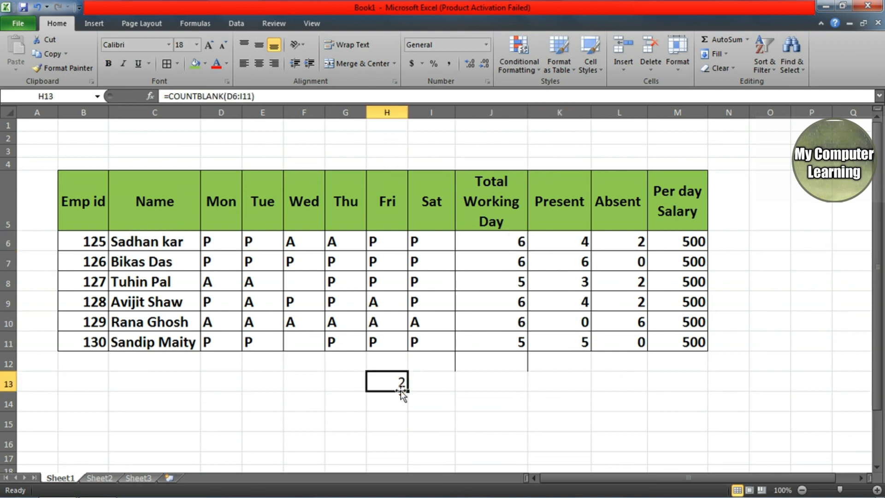